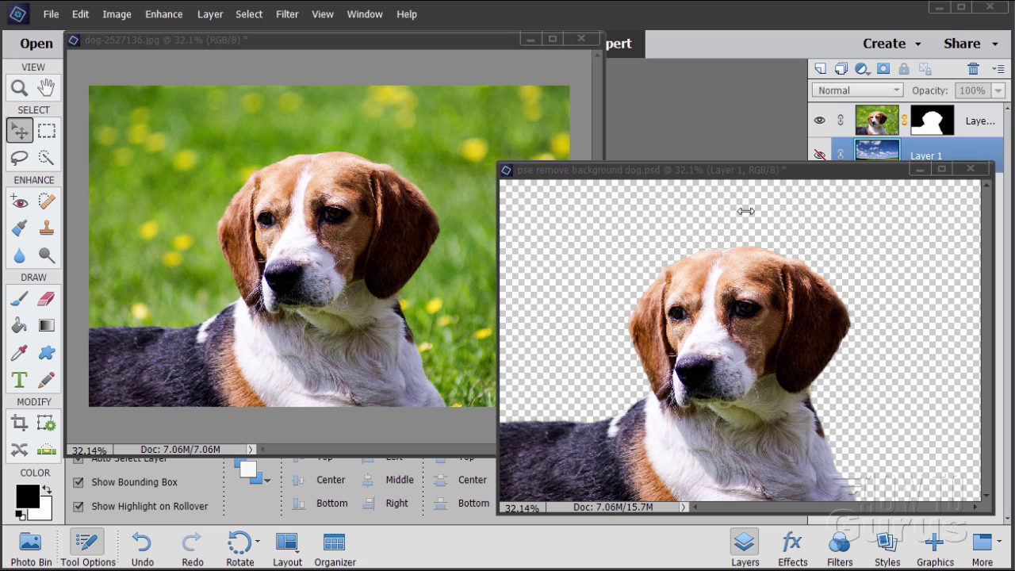
# - Toggle Layer 1's sky landscape off to see transparency, then back on behind the beagle
pyautogui.click(819, 154)
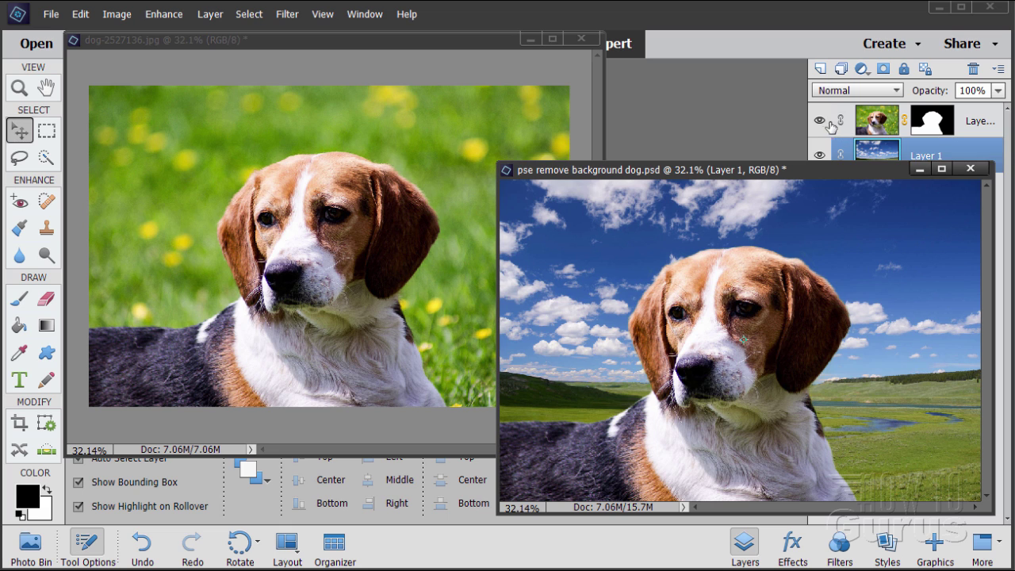
pyautogui.click(820, 154)
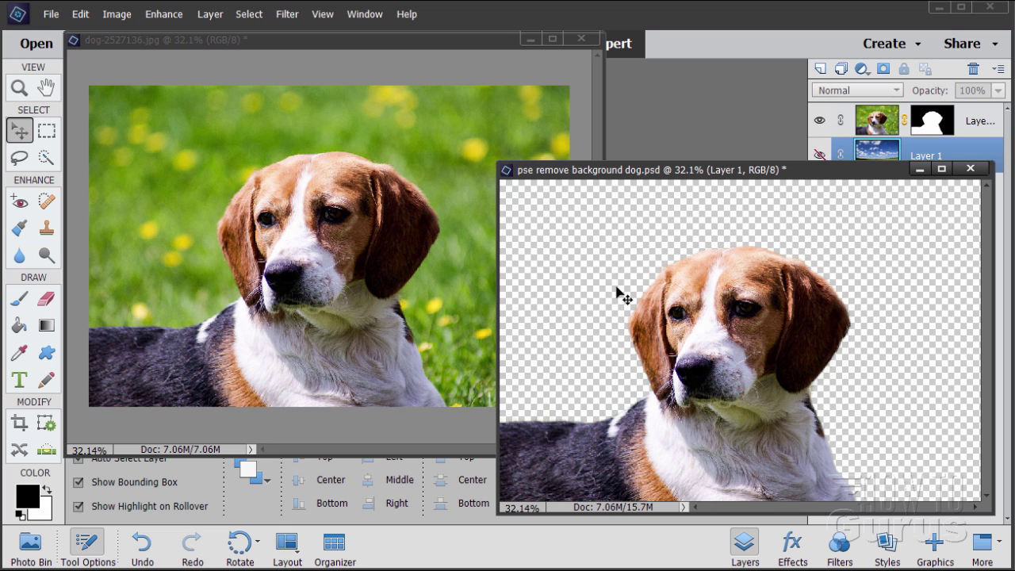
pyautogui.click(820, 154)
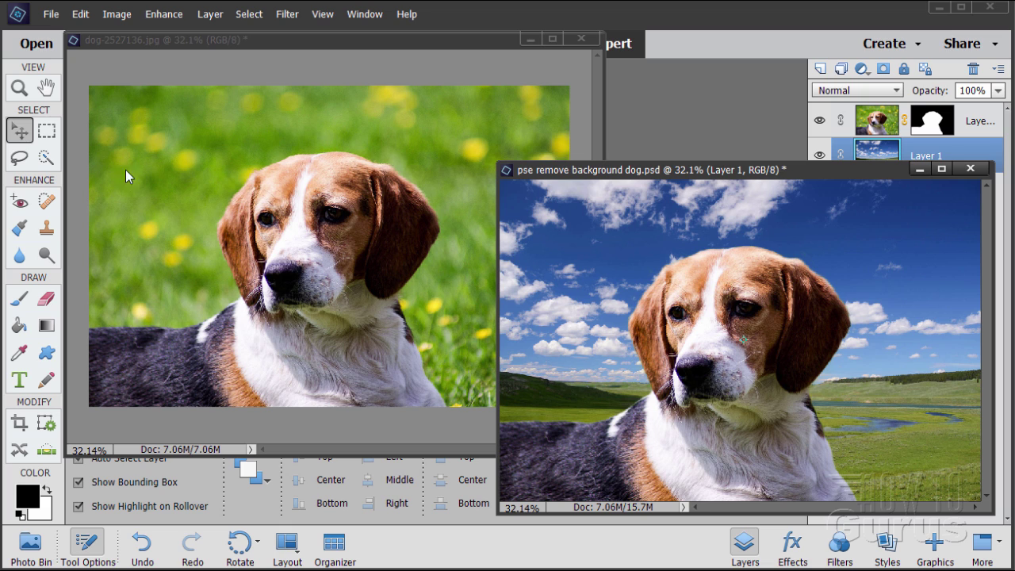
# - Select the freehand Lasso tool after briefly trying the Polygonal Lasso
pyautogui.click(20, 158)
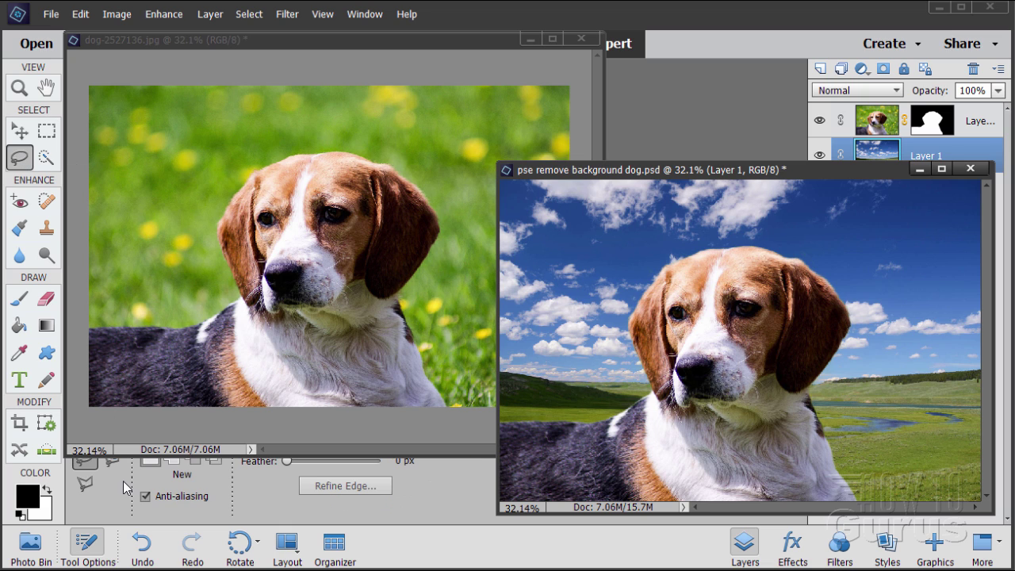
pyautogui.click(85, 484)
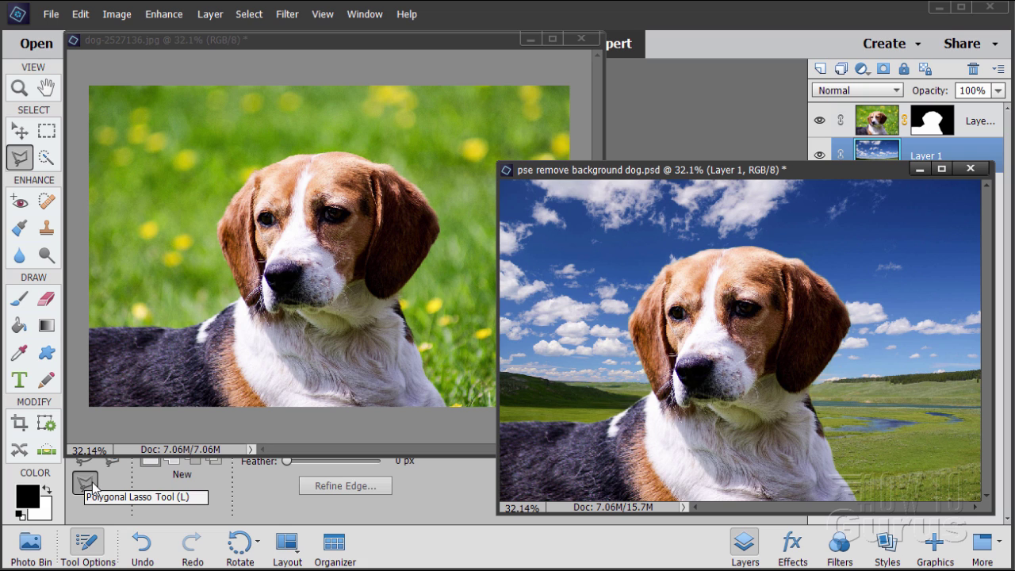
pyautogui.moveTo(193, 453); pyautogui.dragTo(203, 412)
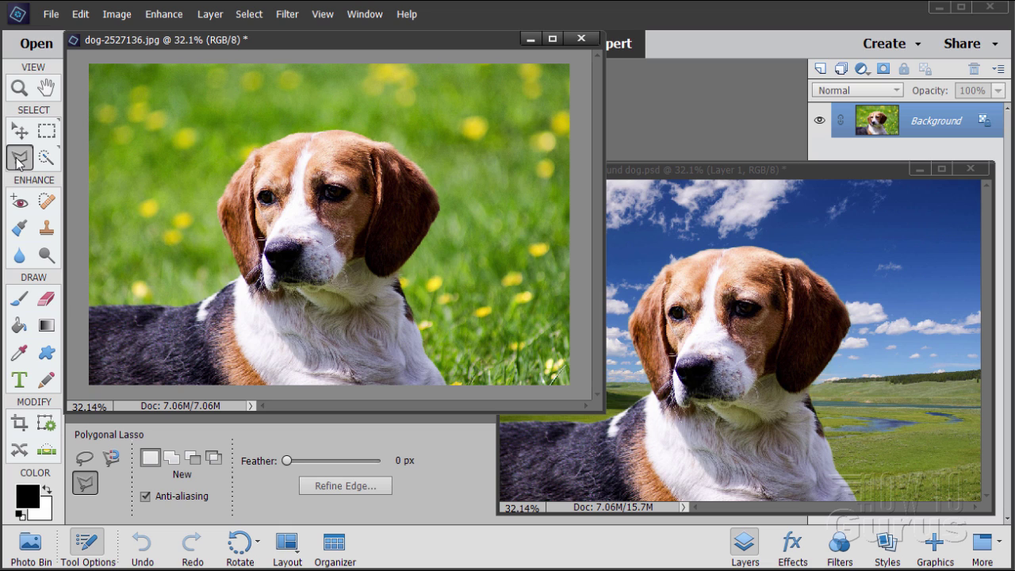
pyautogui.click(85, 459)
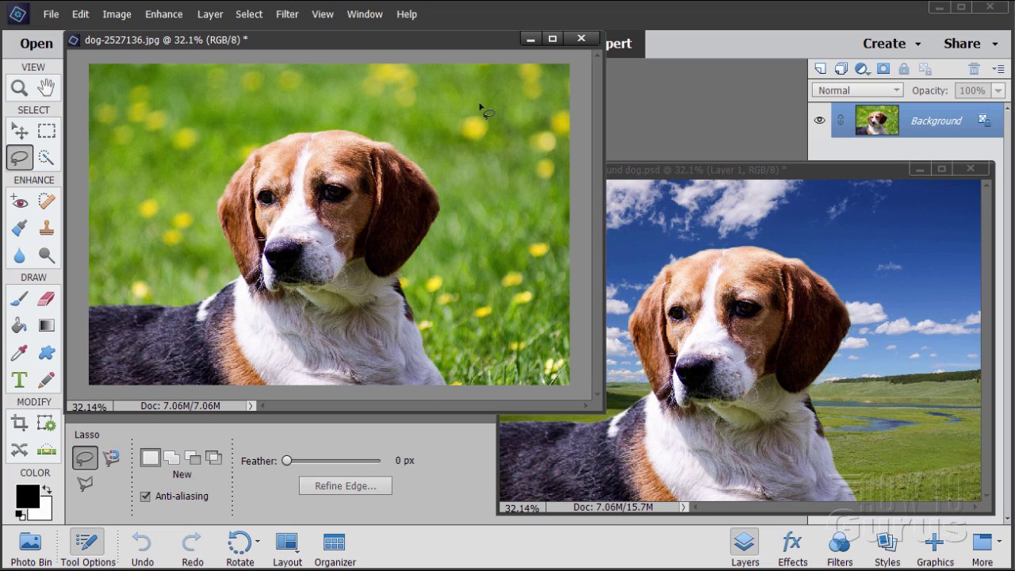
# - Move the dog photo window lower and close the composite PSD document
pyautogui.moveTo(364, 40); pyautogui.dragTo(367, 102)
pyautogui.click(778, 188)
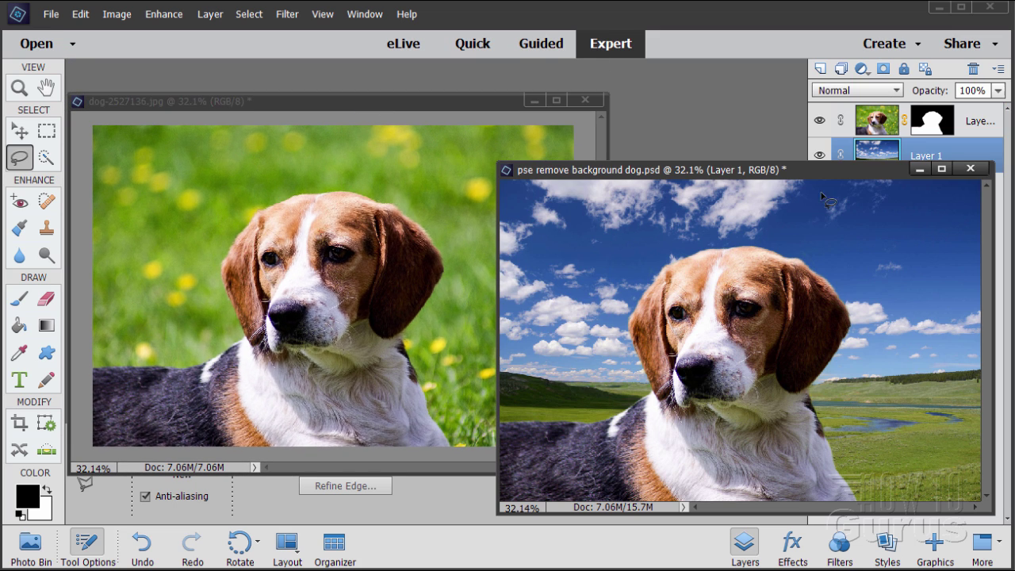
pyautogui.click(971, 169)
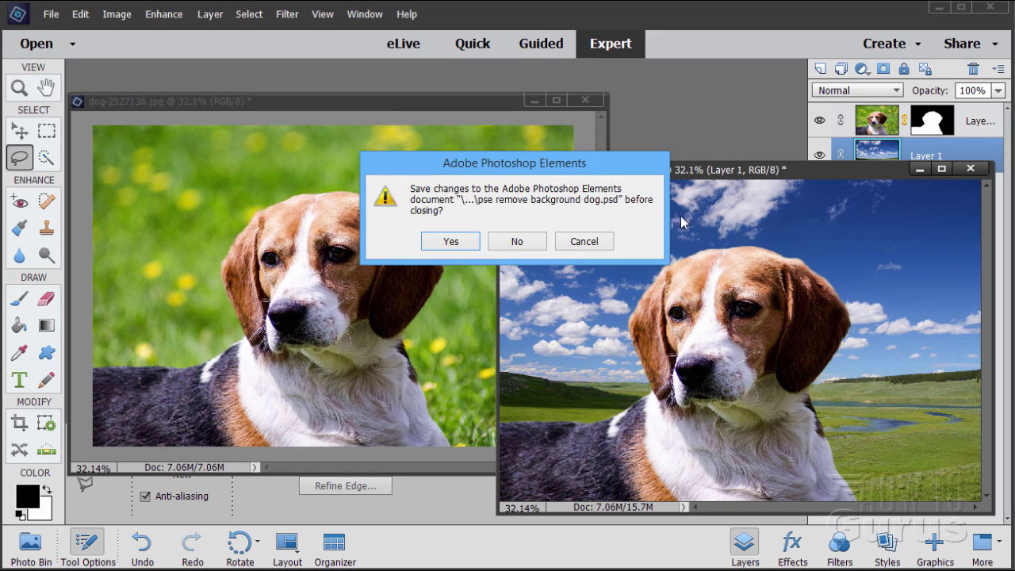
# - Save the PSD changes on close and dock dog-2527136.jpg as a tabbed document
pyautogui.click(458, 240)
pyautogui.moveTo(358, 101); pyautogui.dragTo(415, 70)
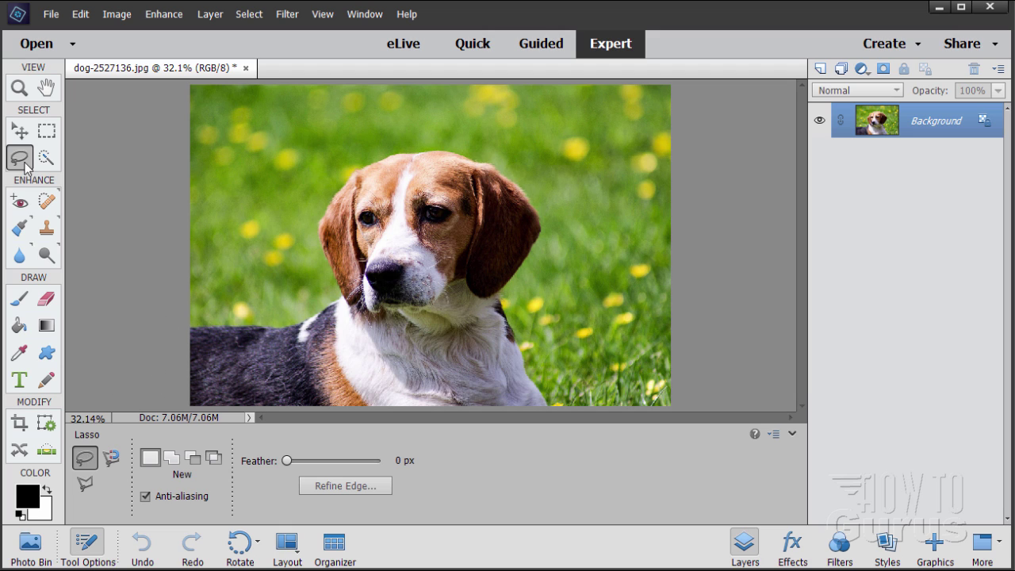
# - Zoom in to 66.67% on the dog's back
pyautogui.click(20, 89)
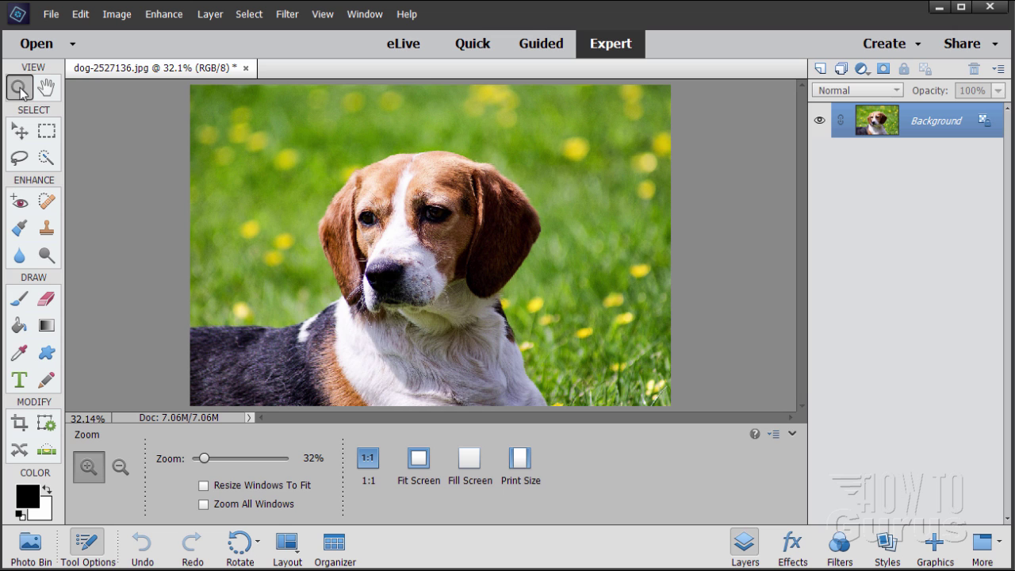
pyautogui.click(240, 328)
pyautogui.click(240, 328)
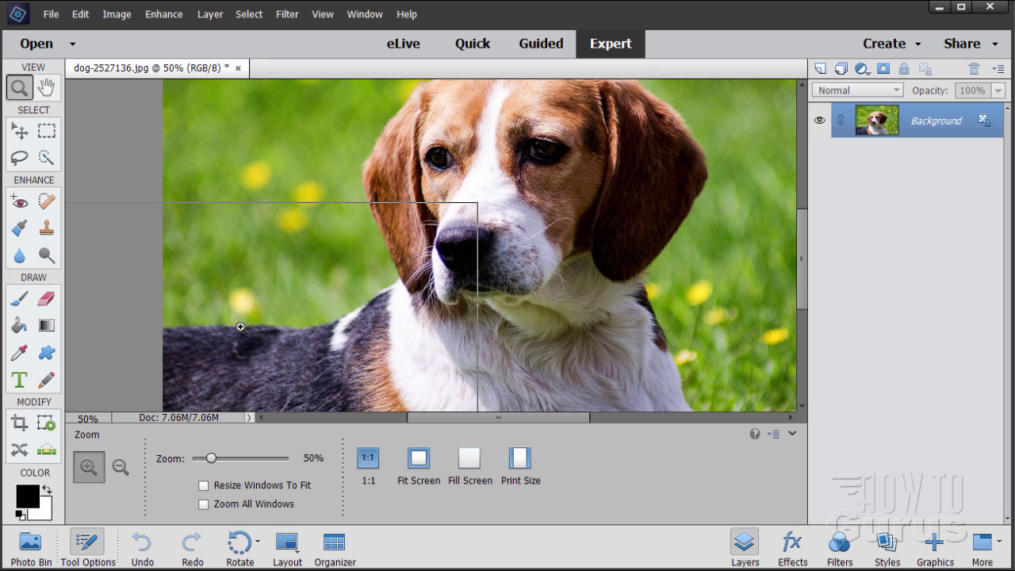
pyautogui.click(240, 329)
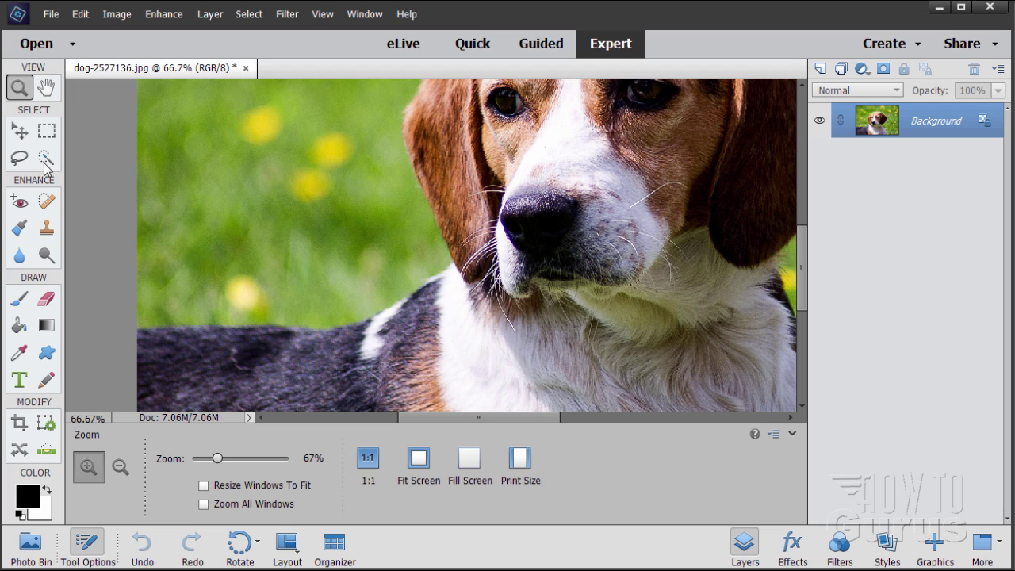
# - Lasso the dog's back and down the ear side, panning with Space, closing the selection
pyautogui.click(19, 160)
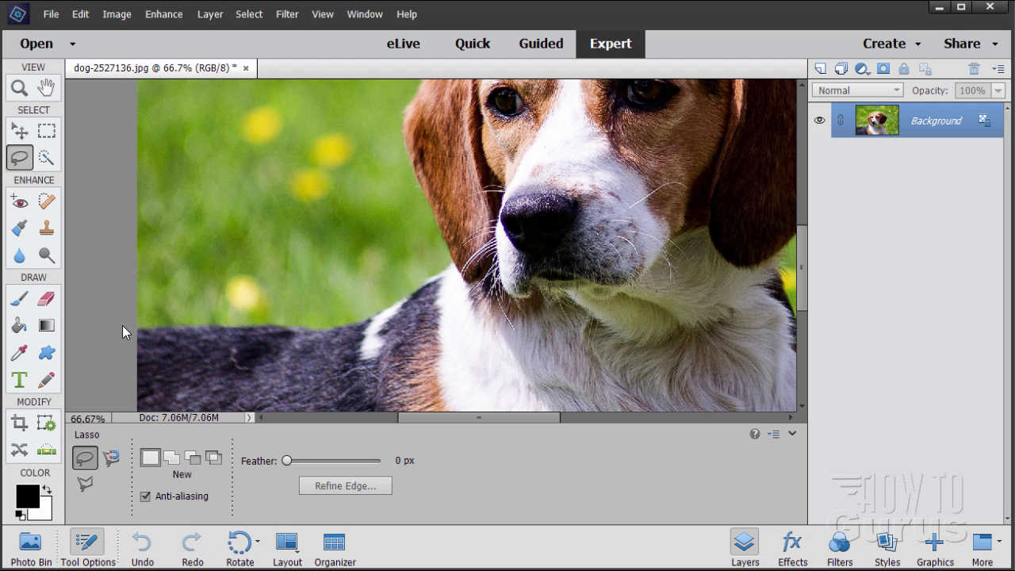
pyautogui.moveTo(138, 321)
pyautogui.mouseDown()
pyautogui.moveTo(326, 325)
pyautogui.moveTo(364, 317)
pyautogui.moveTo(428, 274)
pyautogui.moveTo(444, 252)
pyautogui.moveTo(403, 144)
pyautogui.moveTo(419, 104)
pyautogui.mouseUp()
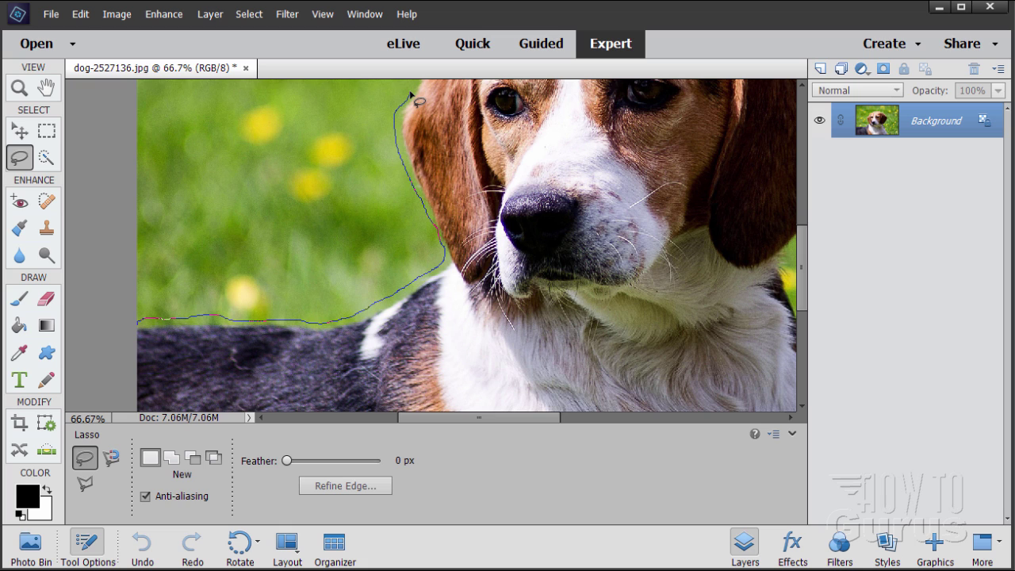
pyautogui.press('space')
pyautogui.moveTo(411, 94)
pyautogui.mouseDown()
pyautogui.moveTo(368, 191)
pyautogui.moveTo(304, 270)
pyautogui.moveTo(374, 170)
pyautogui.moveTo(497, 134)
pyautogui.moveTo(599, 139)
pyautogui.moveTo(655, 159)
pyautogui.moveTo(736, 223)
pyautogui.moveTo(765, 280)
pyautogui.mouseUp()
pyautogui.moveTo(765, 320)
pyautogui.mouseDown()
pyautogui.moveTo(752, 358)
pyautogui.moveTo(717, 400)
pyautogui.moveTo(707, 317)
pyautogui.moveTo(658, 204)
pyautogui.moveTo(622, 162)
pyautogui.moveTo(596, 199)
pyautogui.moveTo(592, 230)
pyautogui.moveTo(641, 363)
pyautogui.moveTo(662, 391)
pyautogui.moveTo(591, 215)
pyautogui.moveTo(627, 274)
pyautogui.moveTo(120, 290)
pyautogui.moveTo(502, 329)
pyautogui.moveTo(257, 339)
pyautogui.moveTo(245, 318)
pyautogui.mouseUp()
pyautogui.press('space')
pyautogui.press('space')
pyautogui.press('space')
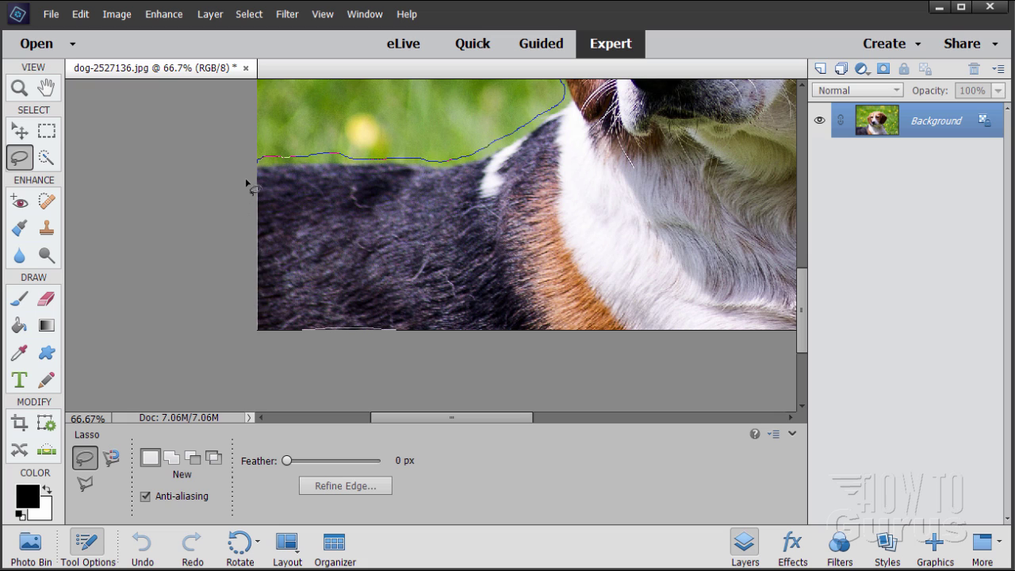
pyautogui.moveTo(261, 161); pyautogui.dragTo(264, 164)
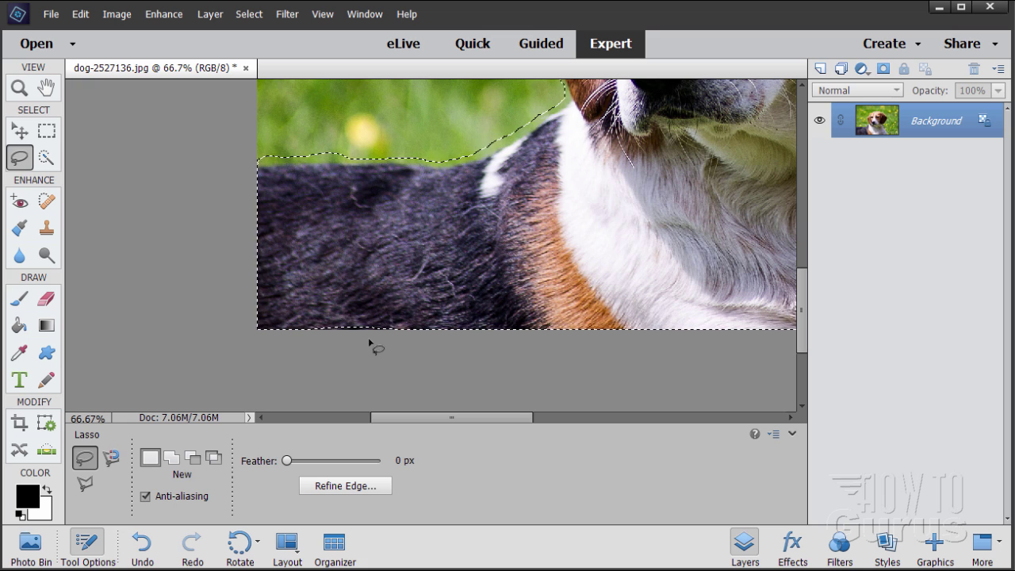
# - Set the selection mode to Add and add the bottom edge area
pyautogui.click(171, 457)
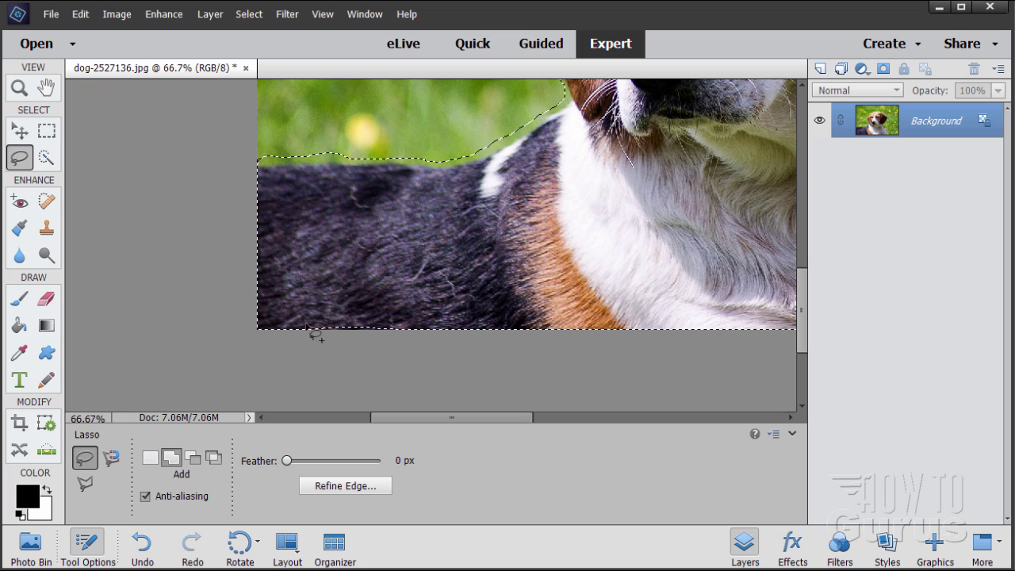
pyautogui.moveTo(297, 333); pyautogui.dragTo(302, 337)
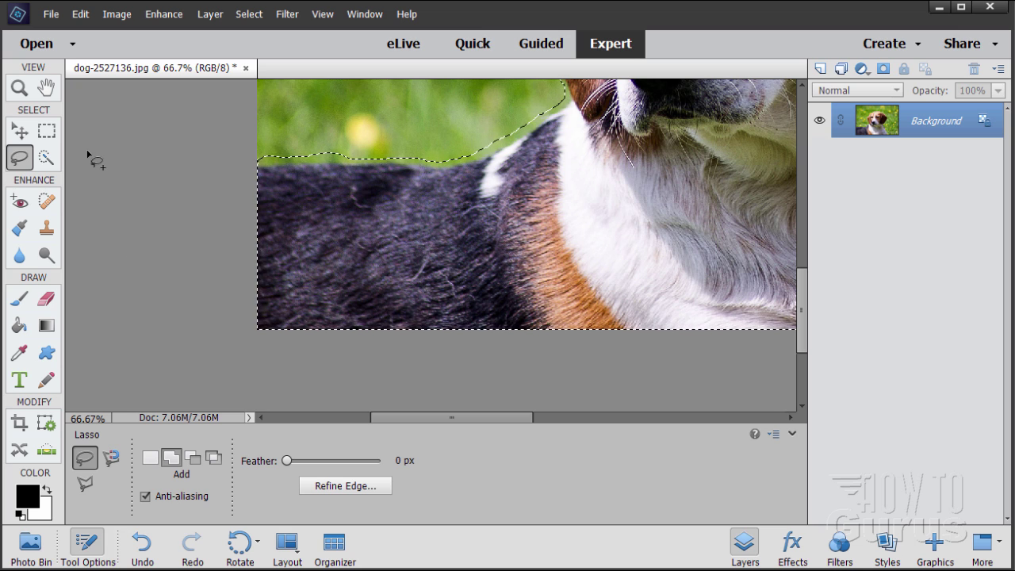
pyautogui.click(249, 14)
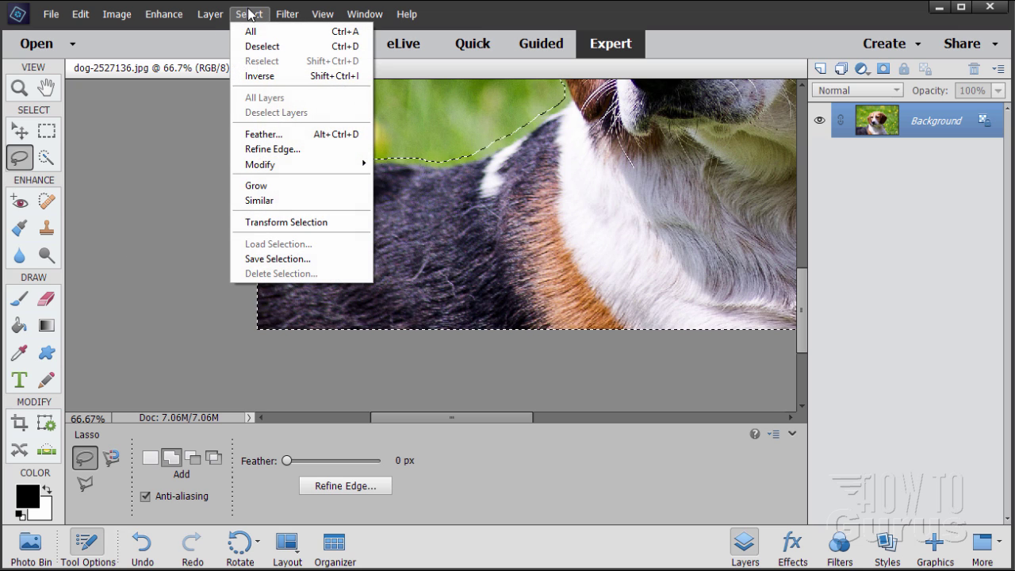
# - Open Select > Refine Edge, move its dialog right, and check the Overlay view option
pyautogui.click(273, 149)
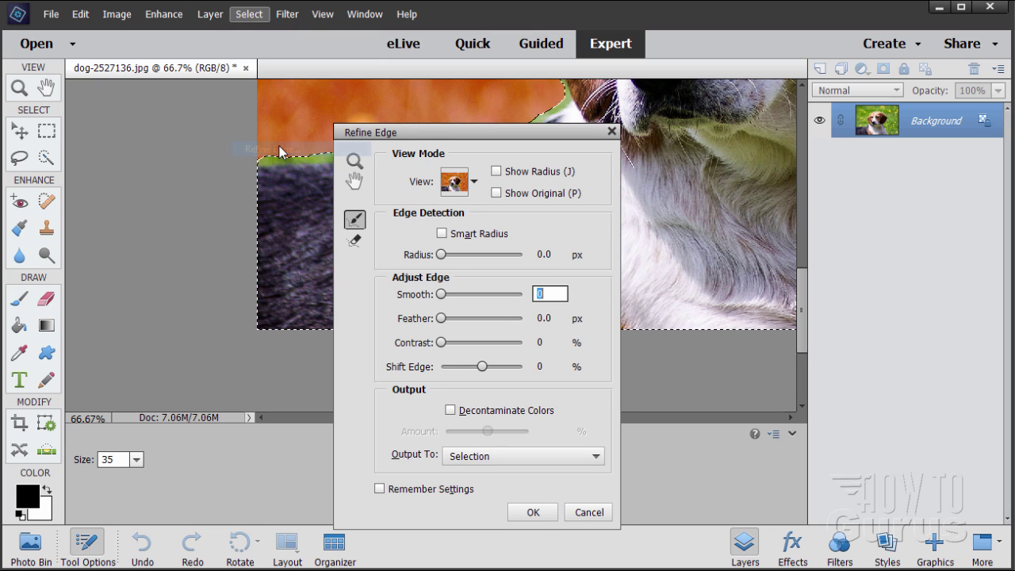
pyautogui.moveTo(421, 136); pyautogui.dragTo(645, 122)
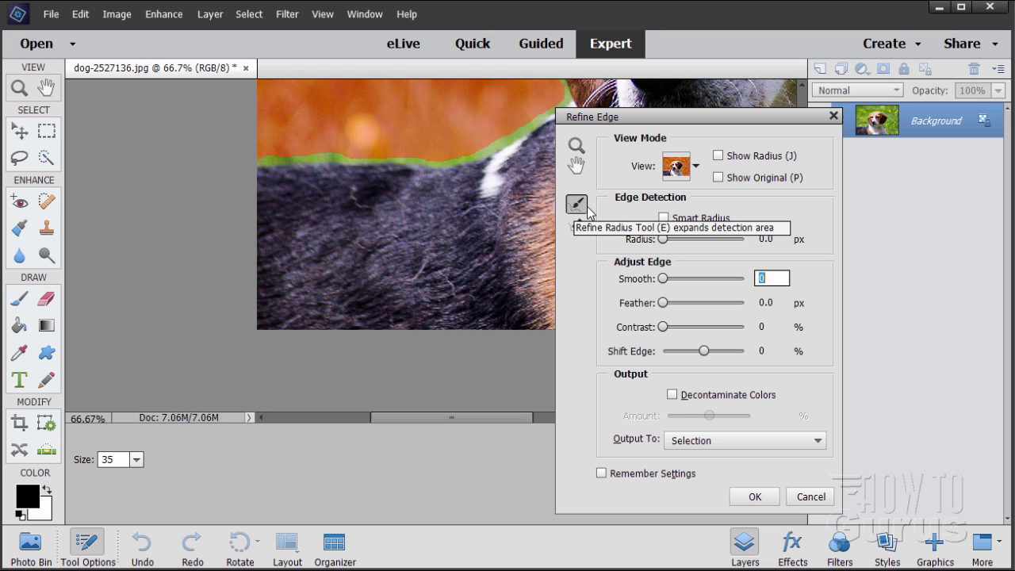
pyautogui.click(696, 167)
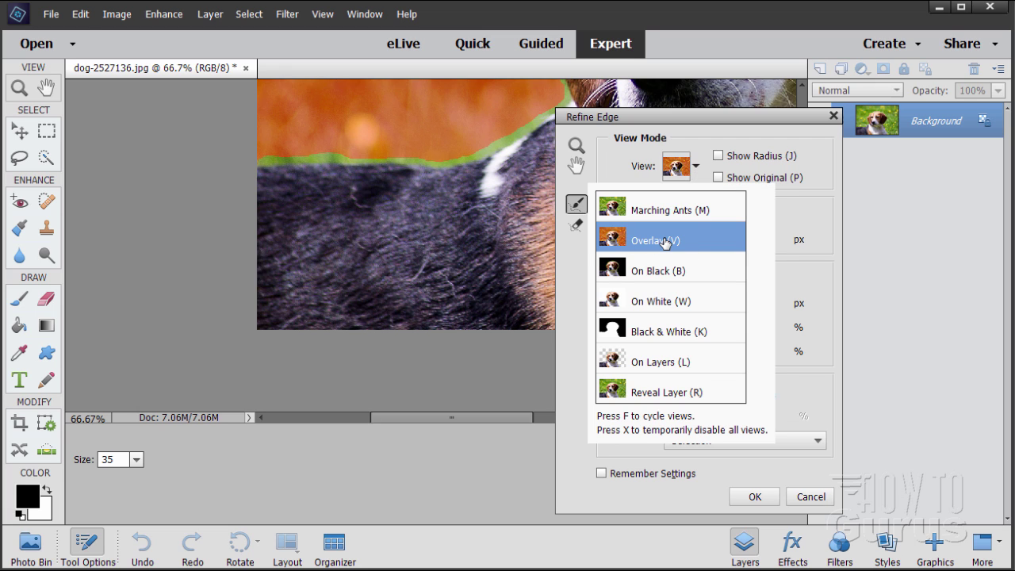
# - Keep Overlay view and paint Refine Radius strokes along the dog's outline and back
pyautogui.click(698, 168)
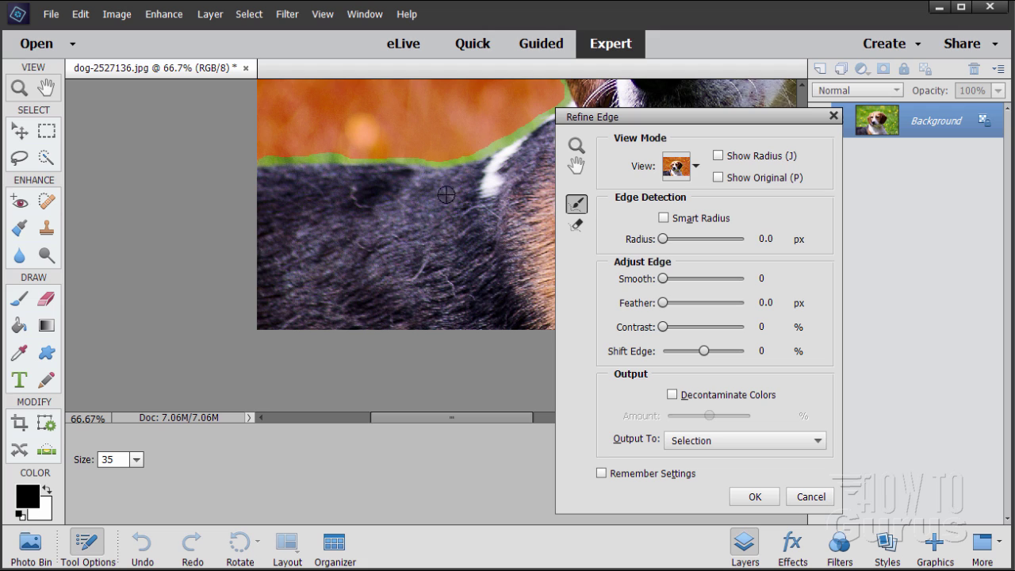
pyautogui.press('space')
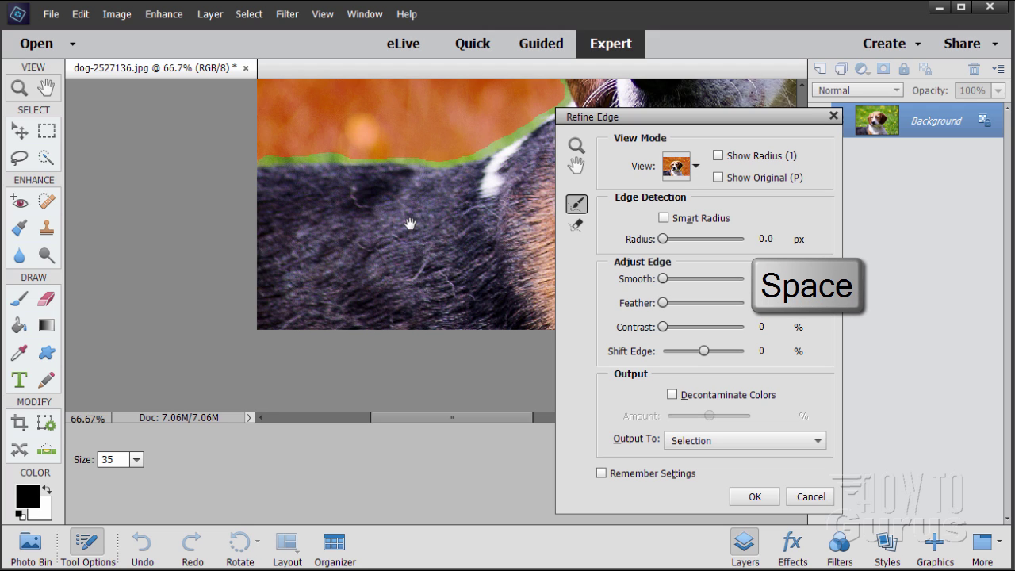
pyautogui.moveTo(410, 224); pyautogui.dragTo(265, 306)
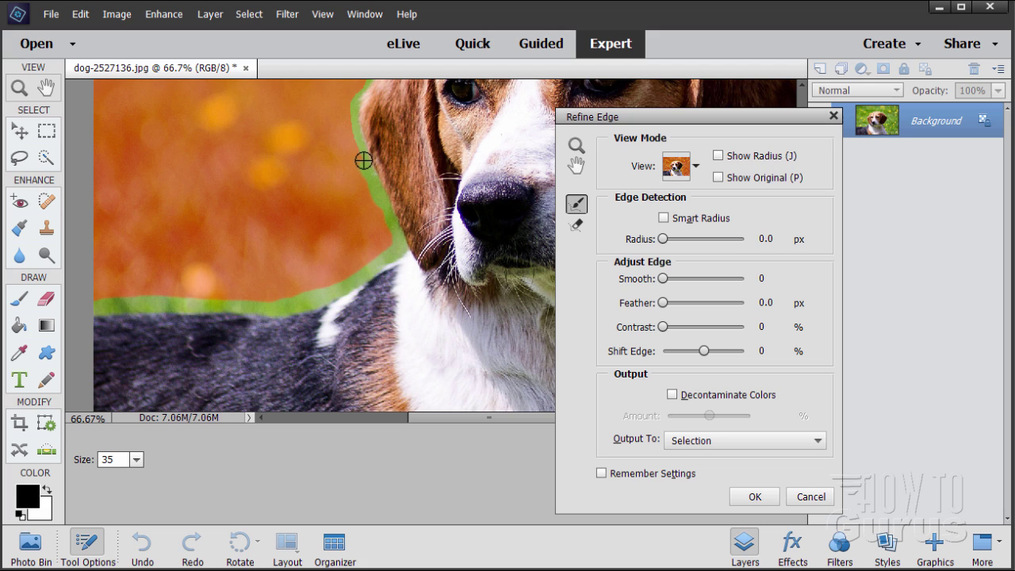
pyautogui.moveTo(352, 122); pyautogui.dragTo(352, 124)
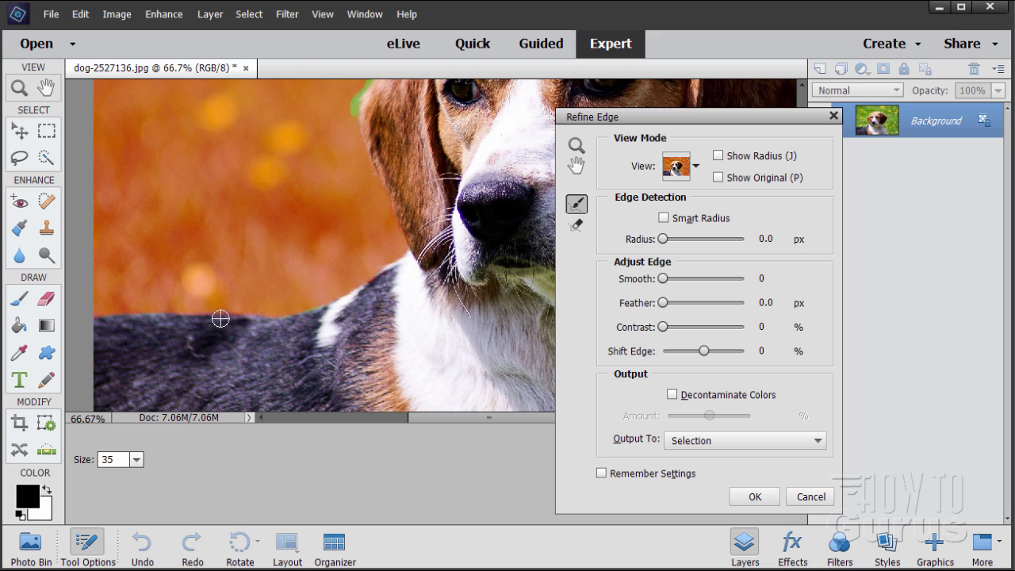
pyautogui.moveTo(299, 308)
pyautogui.mouseDown()
pyautogui.moveTo(318, 301)
pyautogui.moveTo(339, 267)
pyautogui.mouseUp()
pyautogui.press('space')
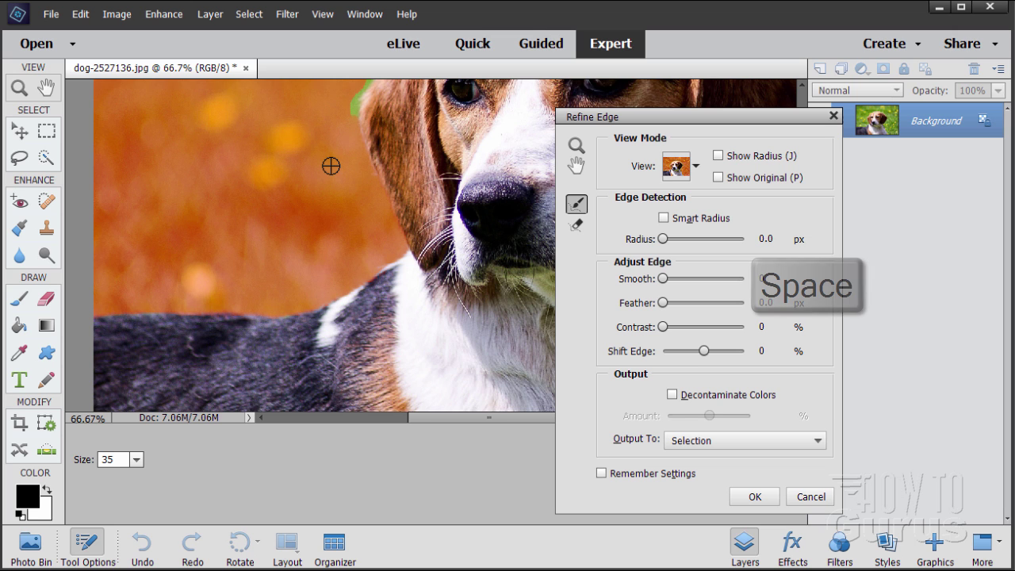
pyautogui.moveTo(330, 165); pyautogui.dragTo(123, 361)
pyautogui.moveTo(664, 121); pyautogui.dragTo(801, 130)
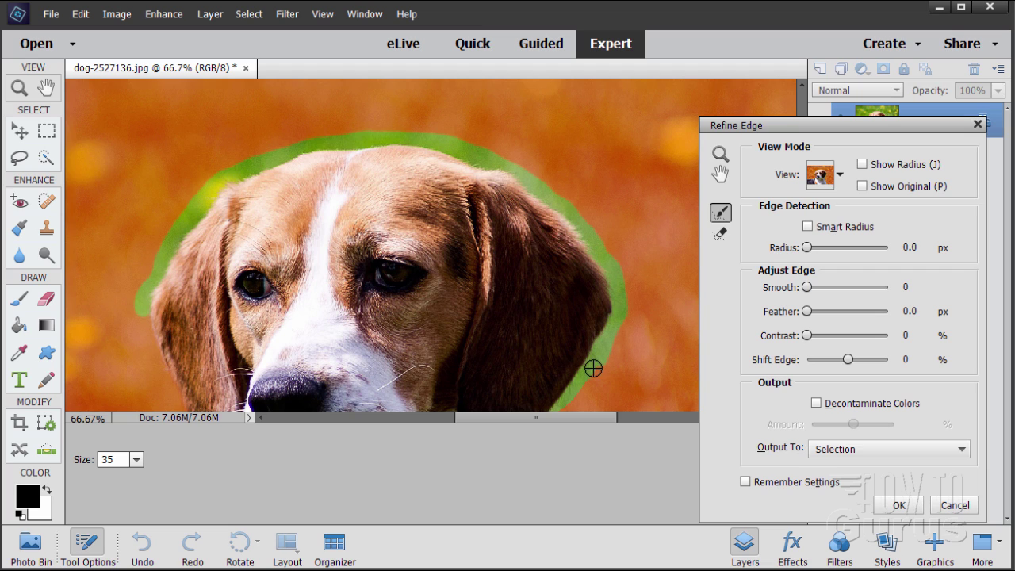
# - Refine the edge around the head, left ear, top of the head and ear fur
pyautogui.moveTo(568, 393); pyautogui.dragTo(567, 392)
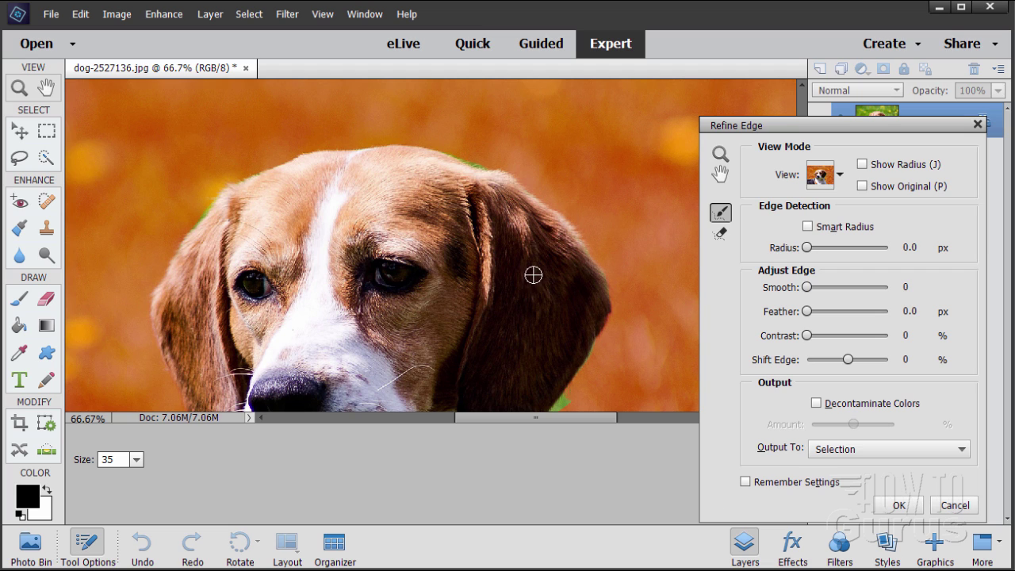
pyautogui.moveTo(215, 193)
pyautogui.mouseDown()
pyautogui.moveTo(227, 179)
pyautogui.moveTo(202, 213)
pyautogui.moveTo(265, 161)
pyautogui.mouseUp()
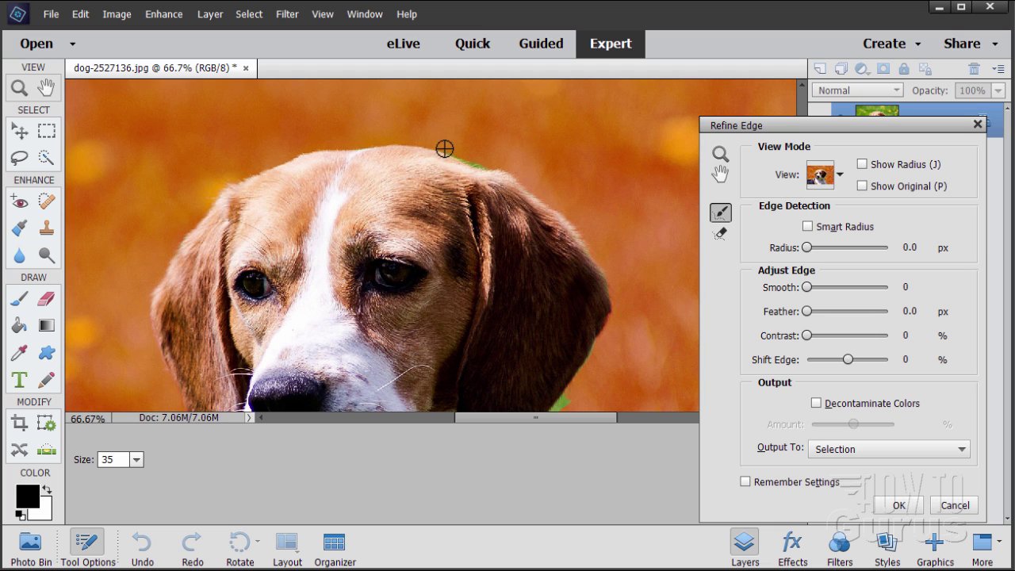
pyautogui.moveTo(455, 145)
pyautogui.mouseDown()
pyautogui.moveTo(504, 168)
pyautogui.moveTo(456, 148)
pyautogui.mouseUp()
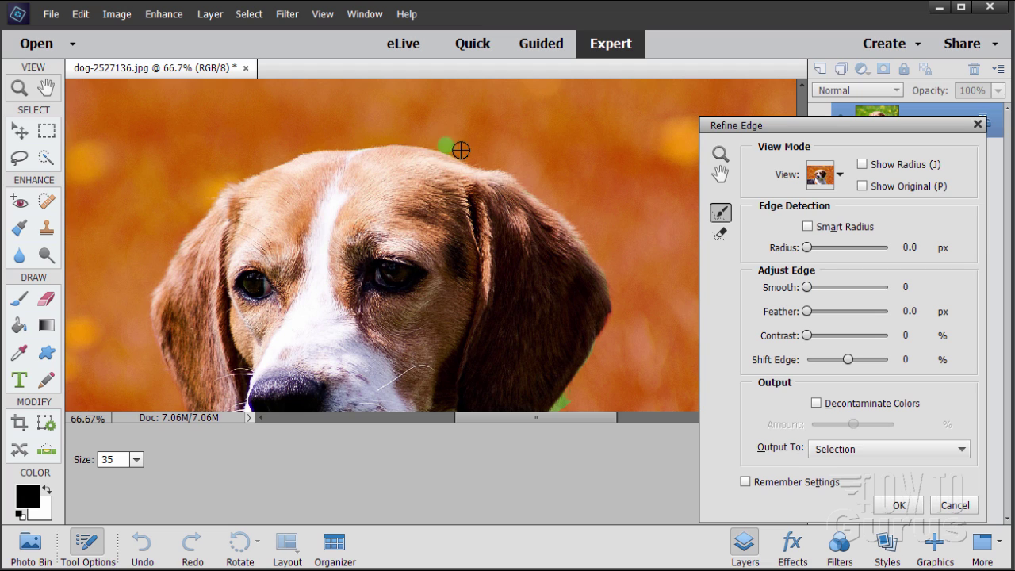
pyautogui.moveTo(372, 139); pyautogui.dragTo(384, 125)
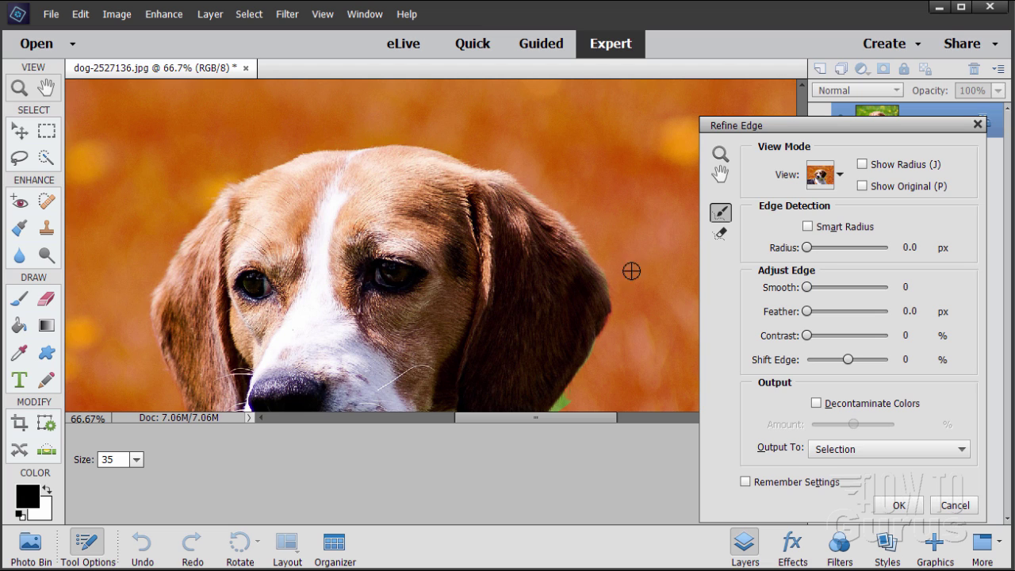
pyautogui.press('space')
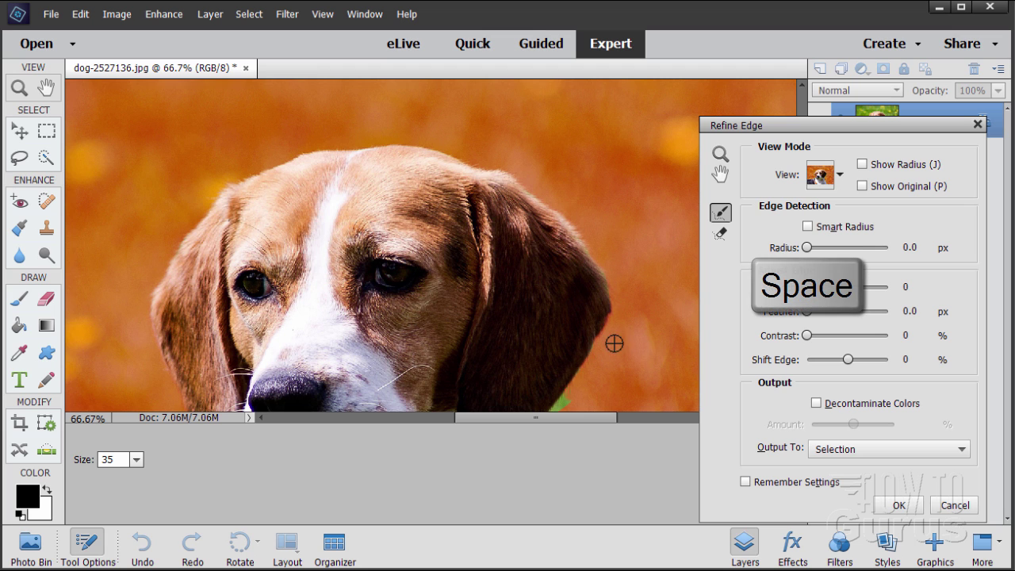
pyautogui.moveTo(614, 362); pyautogui.dragTo(616, 177)
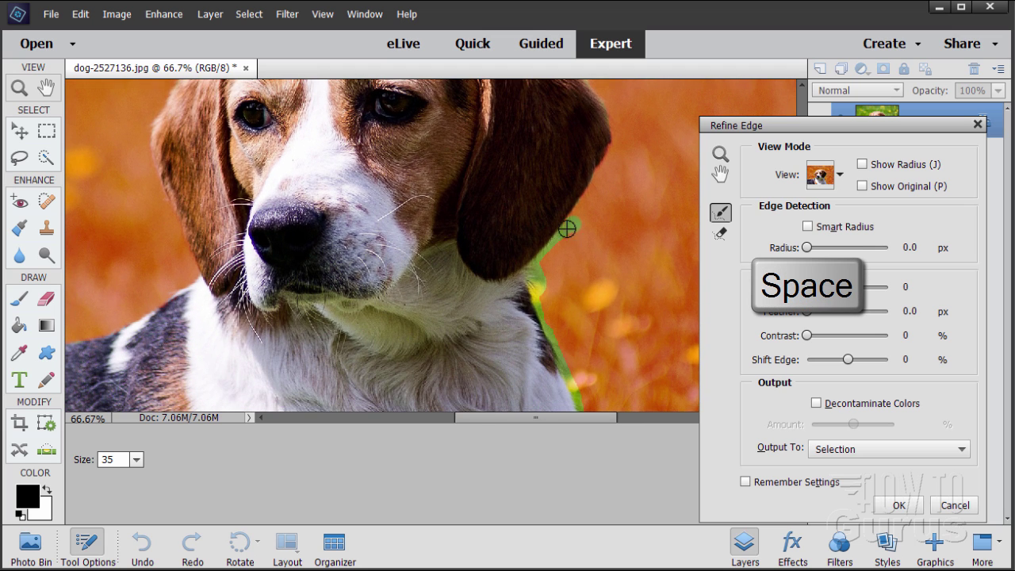
pyautogui.moveTo(537, 257)
pyautogui.mouseDown()
pyautogui.moveTo(547, 318)
pyautogui.moveTo(578, 285)
pyautogui.moveTo(546, 266)
pyautogui.mouseUp()
# - Refine the fur edge down the neck, then bring the beagle's face into view
pyautogui.press('space')
pyautogui.moveTo(610, 340); pyautogui.dragTo(486, 207)
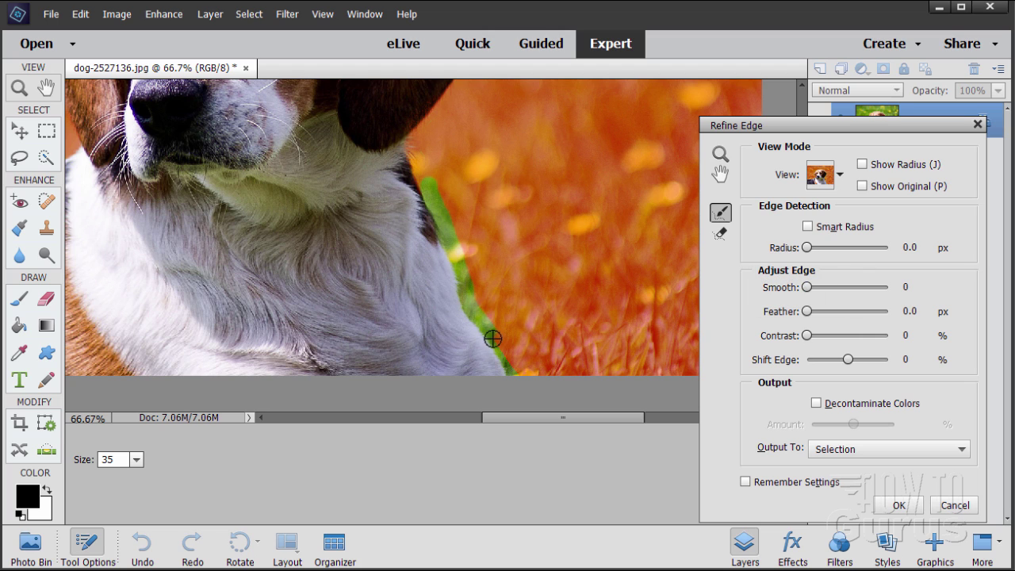
pyautogui.moveTo(513, 372); pyautogui.dragTo(485, 265)
pyautogui.moveTo(432, 202)
pyautogui.mouseDown()
pyautogui.moveTo(466, 301)
pyautogui.moveTo(505, 358)
pyautogui.mouseUp()
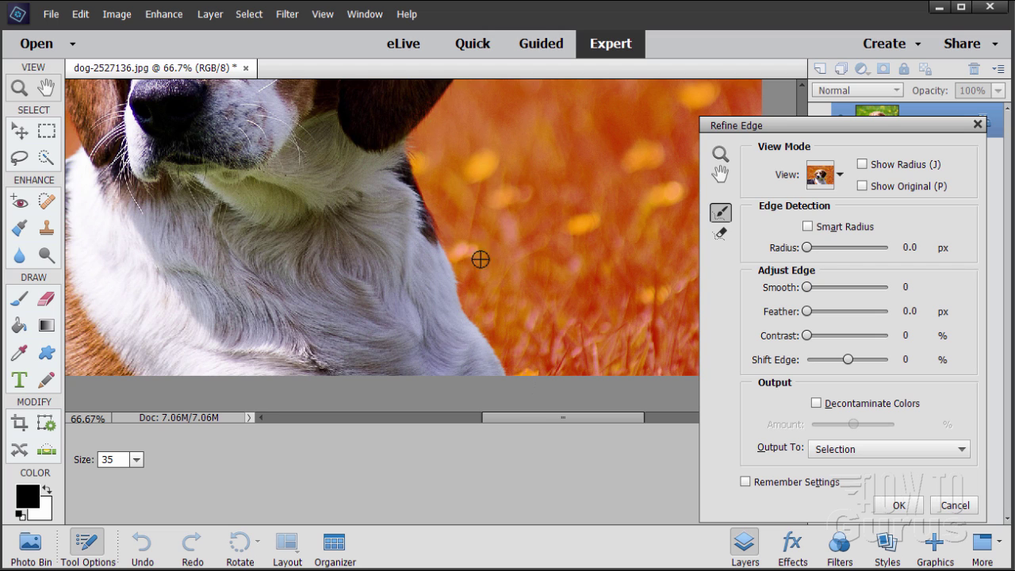
pyautogui.press('space')
pyautogui.moveTo(367, 156); pyautogui.dragTo(487, 284)
pyautogui.moveTo(307, 207); pyautogui.dragTo(434, 231)
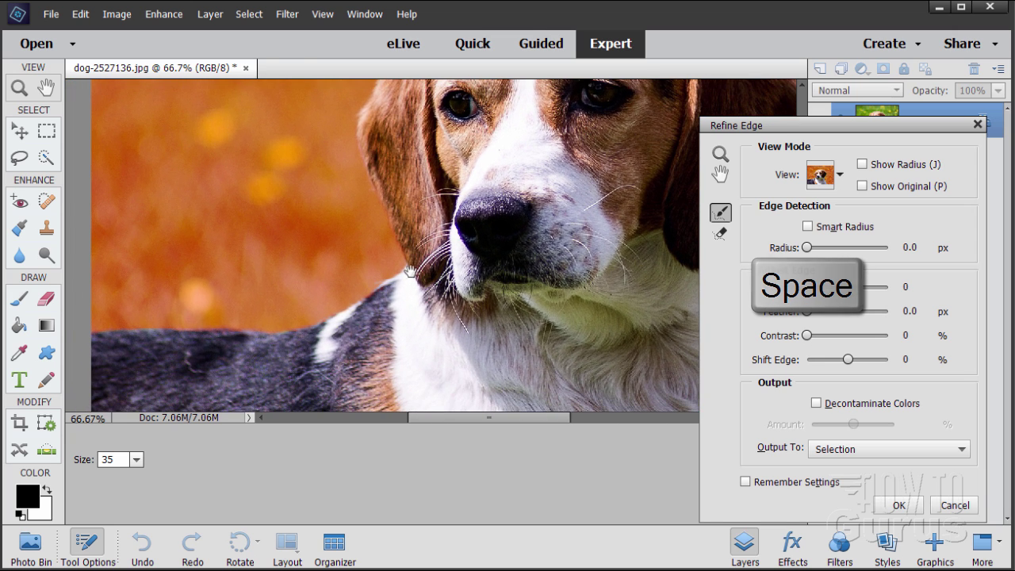
pyautogui.click(720, 154)
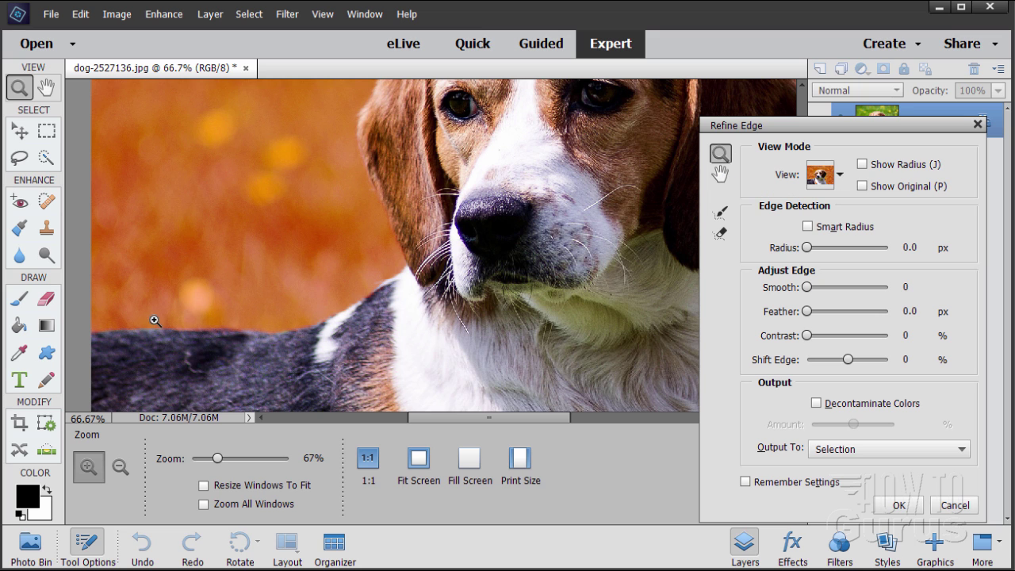
# - Zoom the preview to 200% and refine the fur edge along the dog's back
pyautogui.click(132, 337)
pyautogui.click(132, 338)
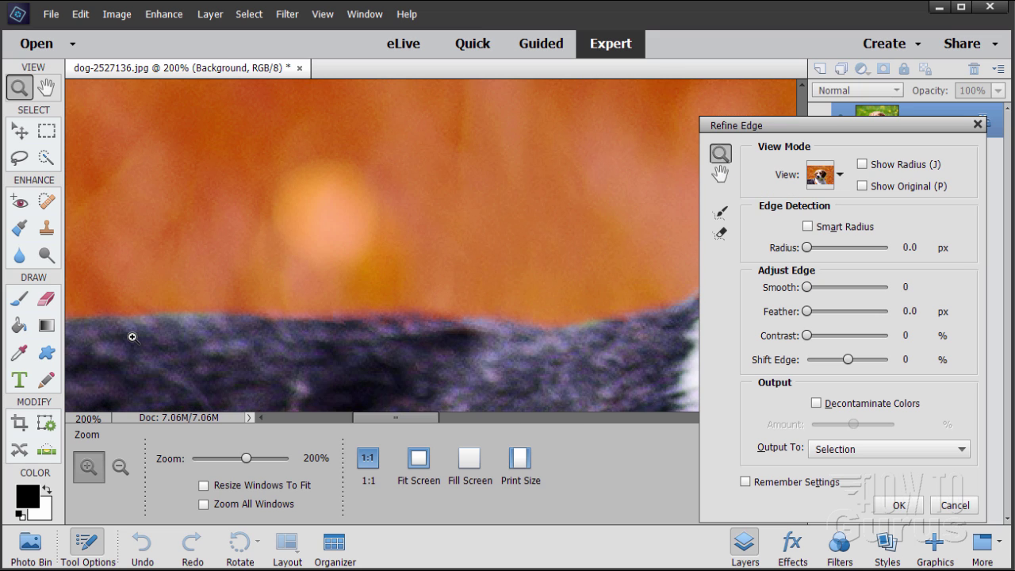
pyautogui.click(723, 212)
pyautogui.press('space')
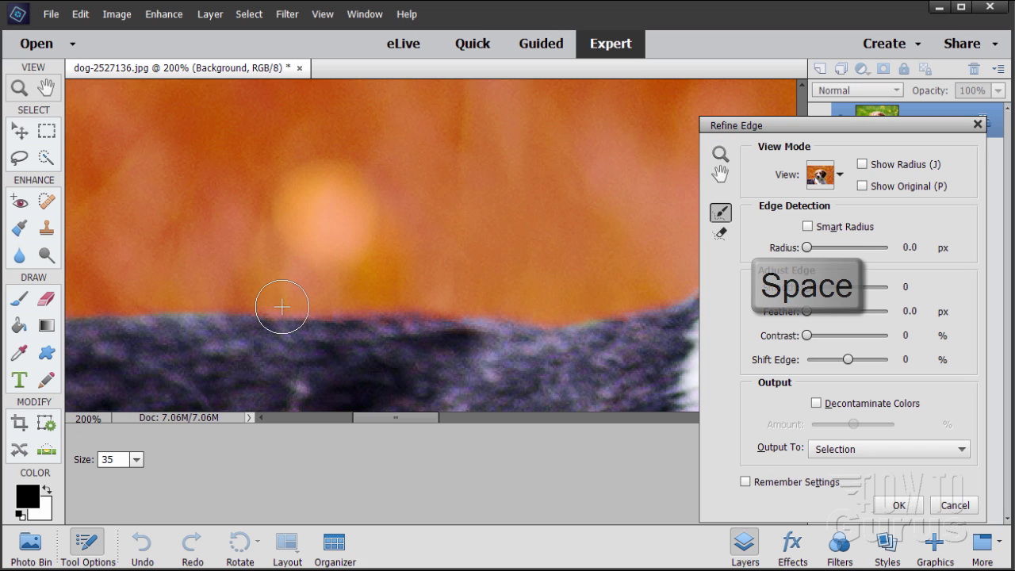
pyautogui.moveTo(276, 302); pyautogui.dragTo(179, 293)
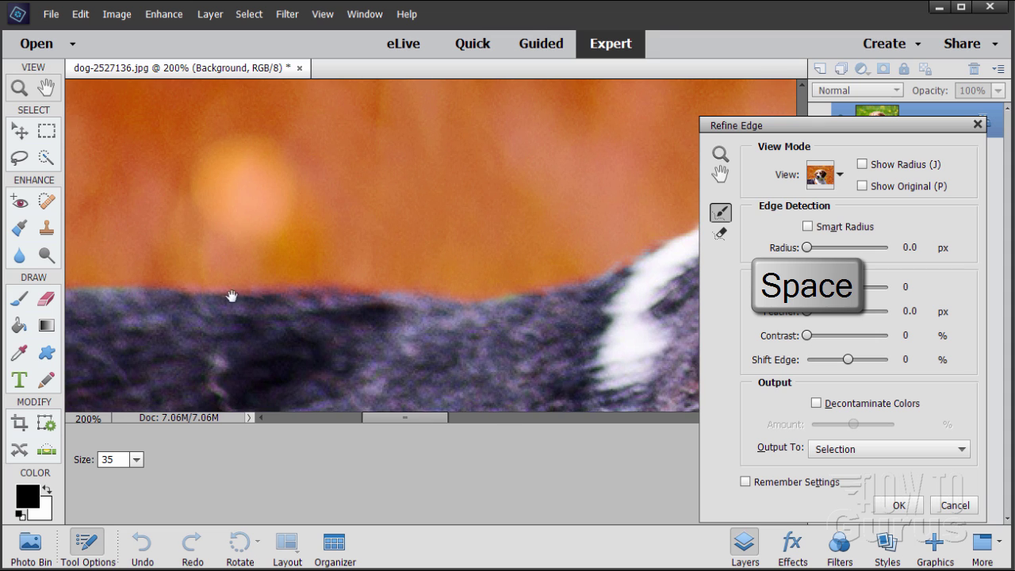
pyautogui.moveTo(566, 290); pyautogui.dragTo(291, 294)
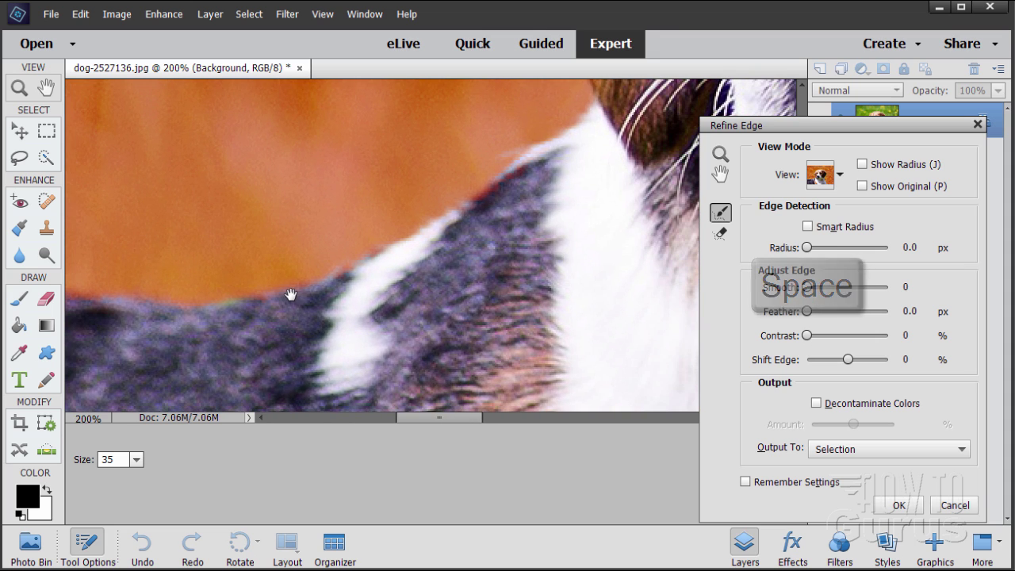
pyautogui.click(229, 282)
# - Refine the fur edges near the nose and ear, moving up toward the head
pyautogui.press('space')
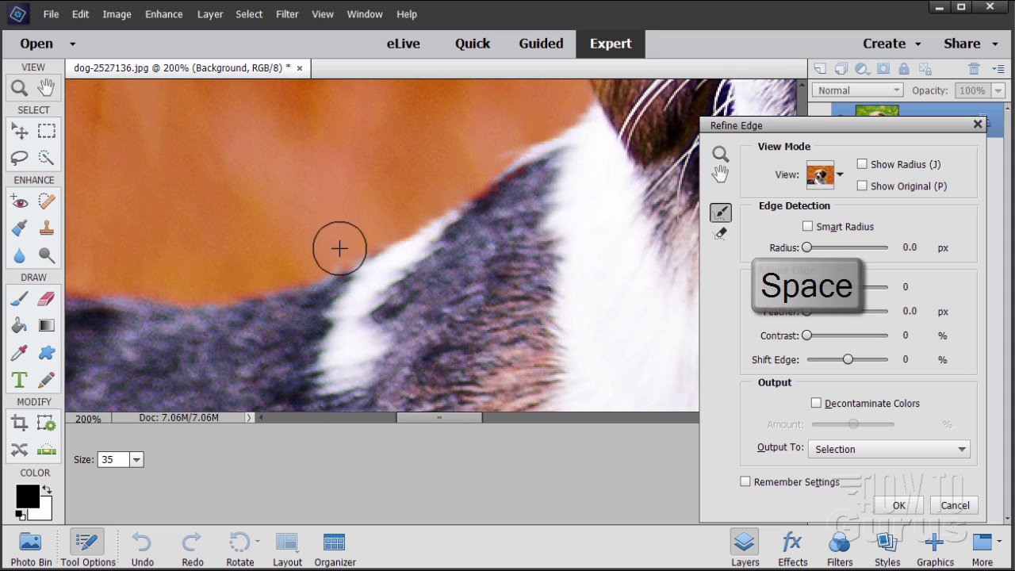
pyautogui.moveTo(458, 171); pyautogui.dragTo(290, 286)
pyautogui.moveTo(378, 182); pyautogui.dragTo(321, 320)
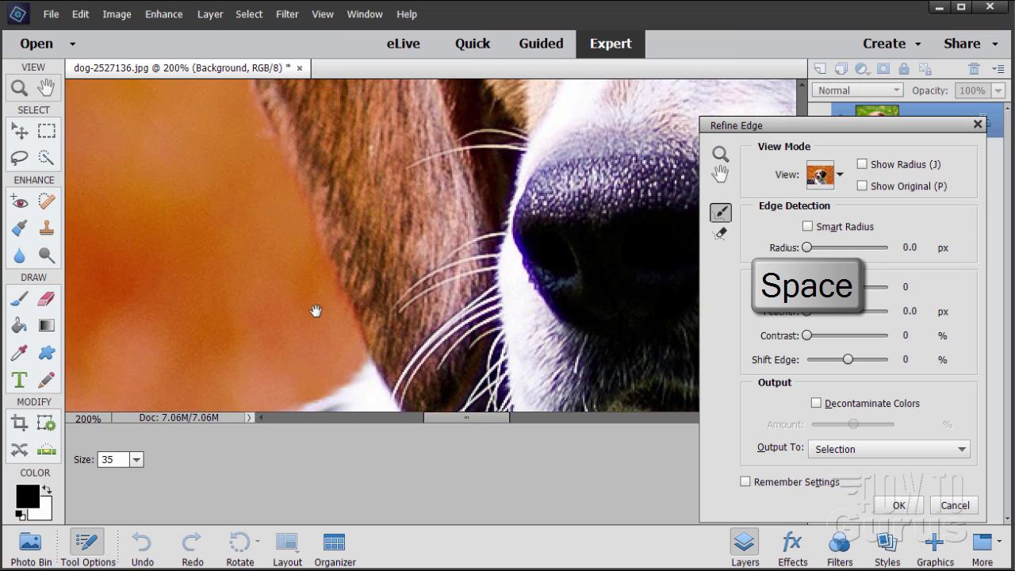
pyautogui.moveTo(271, 173); pyautogui.dragTo(215, 269)
pyautogui.moveTo(287, 155)
pyautogui.mouseDown()
pyautogui.moveTo(245, 214)
pyautogui.moveTo(213, 215)
pyautogui.mouseUp()
pyautogui.press('space')
pyautogui.moveTo(268, 175)
pyautogui.mouseDown()
pyautogui.moveTo(231, 214)
pyautogui.moveTo(236, 164)
pyautogui.moveTo(162, 247)
pyautogui.mouseUp()
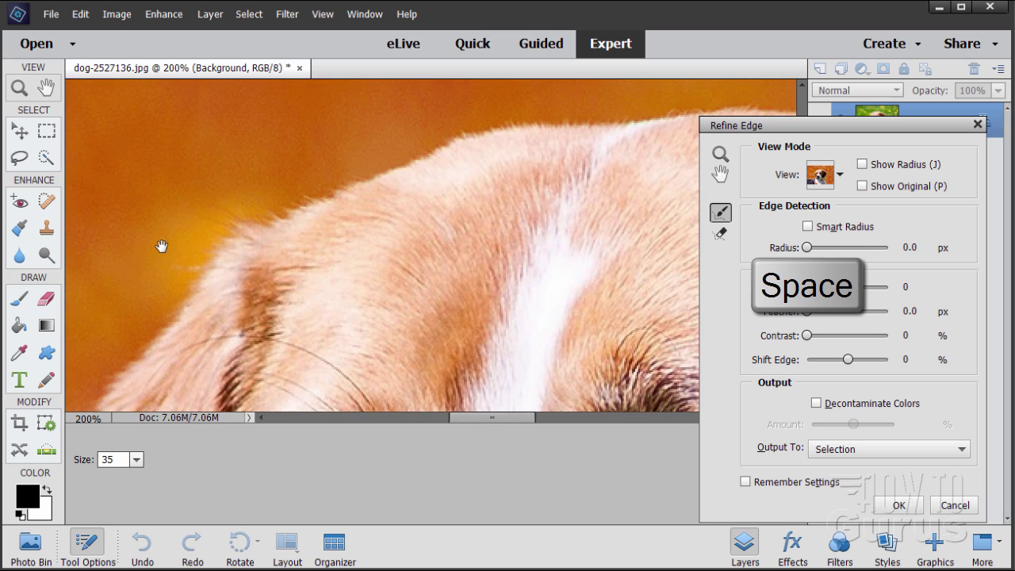
pyautogui.moveTo(329, 147); pyautogui.dragTo(170, 197)
pyautogui.moveTo(381, 163)
pyautogui.mouseDown()
pyautogui.moveTo(349, 151)
pyautogui.moveTo(416, 150)
pyautogui.moveTo(286, 154)
pyautogui.moveTo(368, 148)
pyautogui.moveTo(405, 158)
pyautogui.mouseUp()
# - Refine the fur edge across the top and right side of the head
pyautogui.press('space')
pyautogui.moveTo(558, 181); pyautogui.dragTo(376, 156)
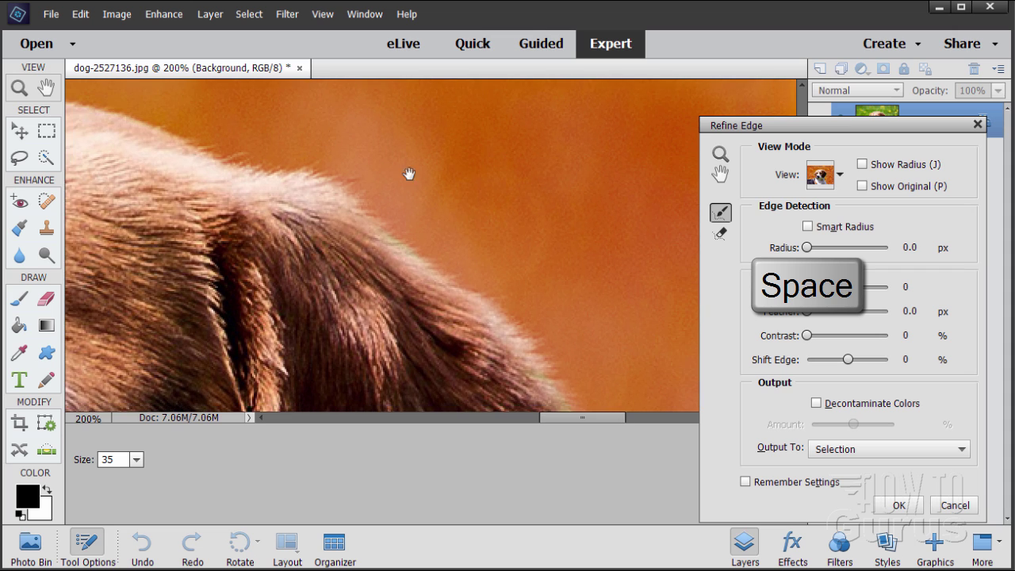
pyautogui.moveTo(486, 242)
pyautogui.mouseDown()
pyautogui.moveTo(443, 192)
pyautogui.moveTo(451, 208)
pyautogui.moveTo(437, 194)
pyautogui.moveTo(384, 189)
pyautogui.moveTo(456, 283)
pyautogui.moveTo(487, 361)
pyautogui.mouseUp()
pyautogui.moveTo(564, 320)
pyautogui.mouseDown()
pyautogui.moveTo(532, 304)
pyautogui.moveTo(482, 201)
pyautogui.mouseUp()
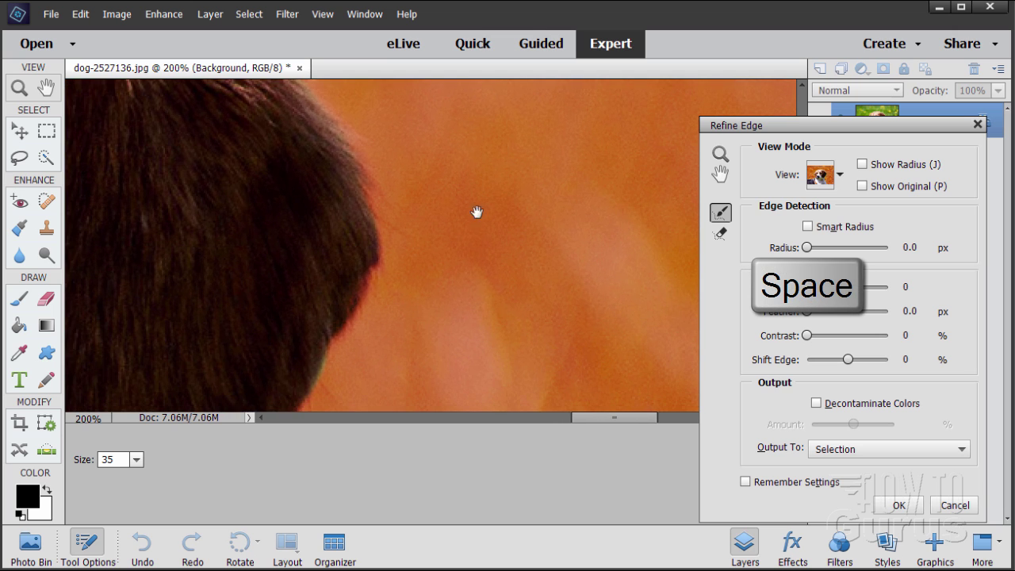
pyautogui.moveTo(440, 315)
pyautogui.mouseDown()
pyautogui.moveTo(383, 301)
pyautogui.moveTo(405, 351)
pyautogui.moveTo(397, 370)
pyautogui.moveTo(494, 256)
pyautogui.mouseUp()
pyautogui.press('space')
pyautogui.moveTo(421, 256)
pyautogui.mouseDown()
pyautogui.moveTo(385, 363)
pyautogui.moveTo(453, 300)
pyautogui.moveTo(436, 320)
pyautogui.moveTo(424, 294)
pyautogui.moveTo(405, 321)
pyautogui.mouseUp()
pyautogui.moveTo(467, 345); pyautogui.dragTo(357, 174)
pyautogui.moveTo(441, 302)
pyautogui.mouseDown()
pyautogui.moveTo(392, 185)
pyautogui.moveTo(510, 283)
pyautogui.moveTo(524, 281)
pyautogui.mouseUp()
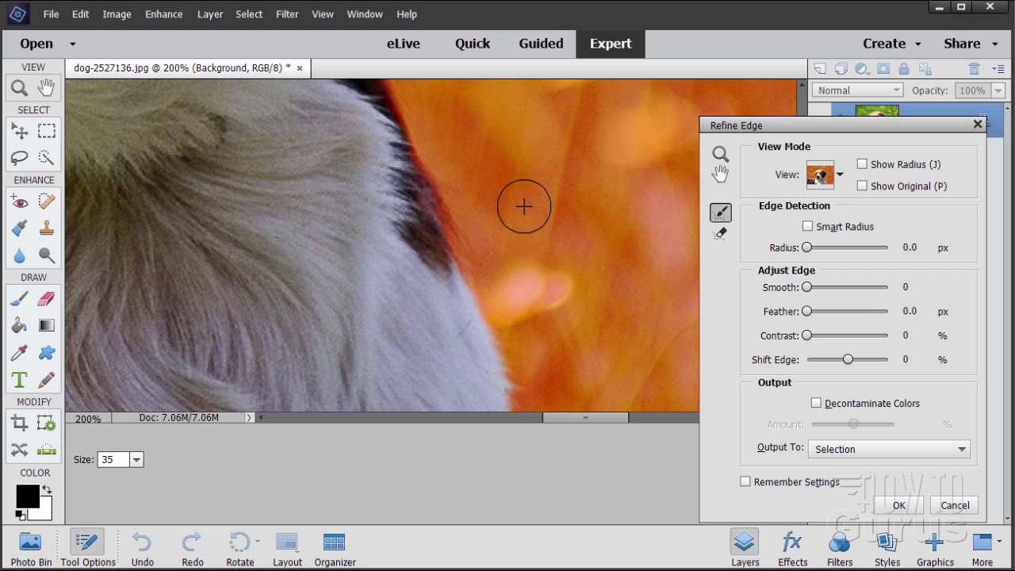
# - Zoom out to fit the whole photo on screen
pyautogui.click(719, 155)
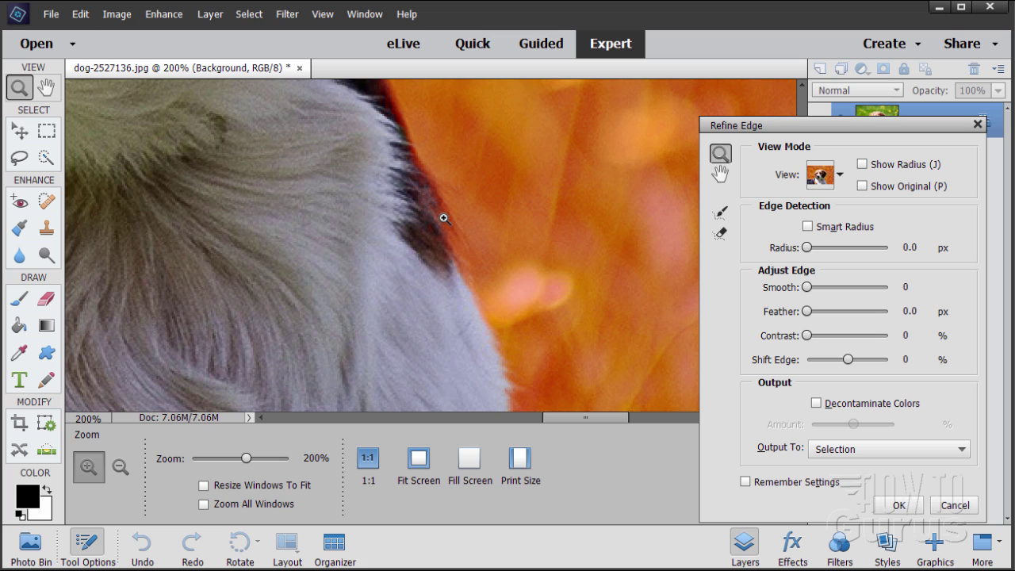
pyautogui.press('alt')
pyautogui.click(414, 461)
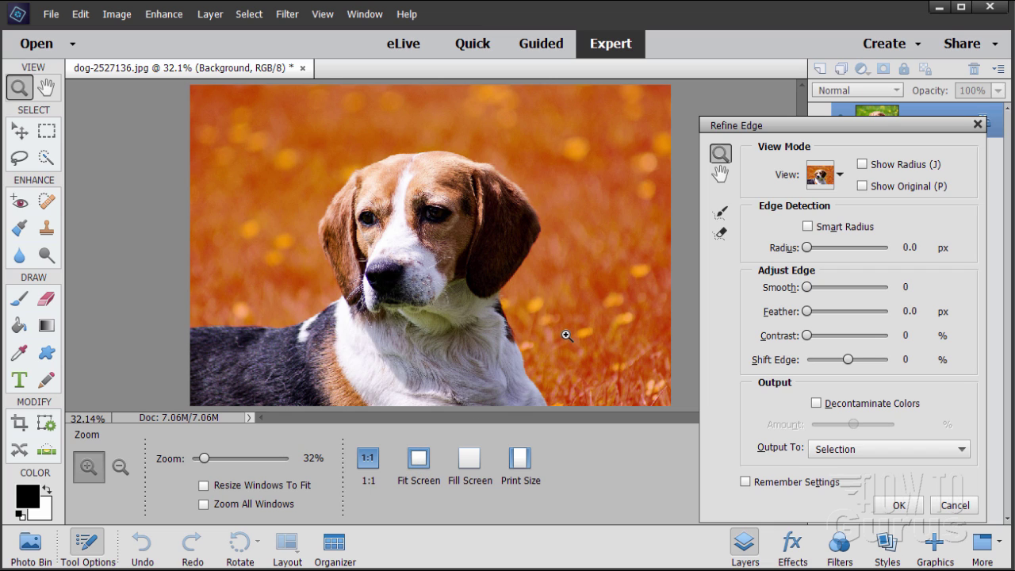
# - Preview the selection On Black, then On White
pyautogui.click(840, 176)
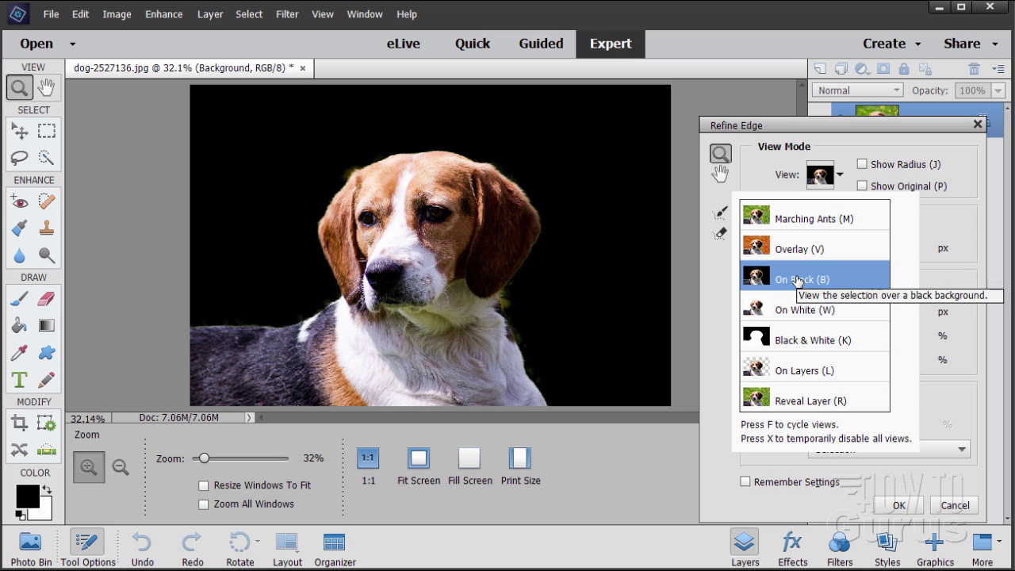
pyautogui.click(840, 177)
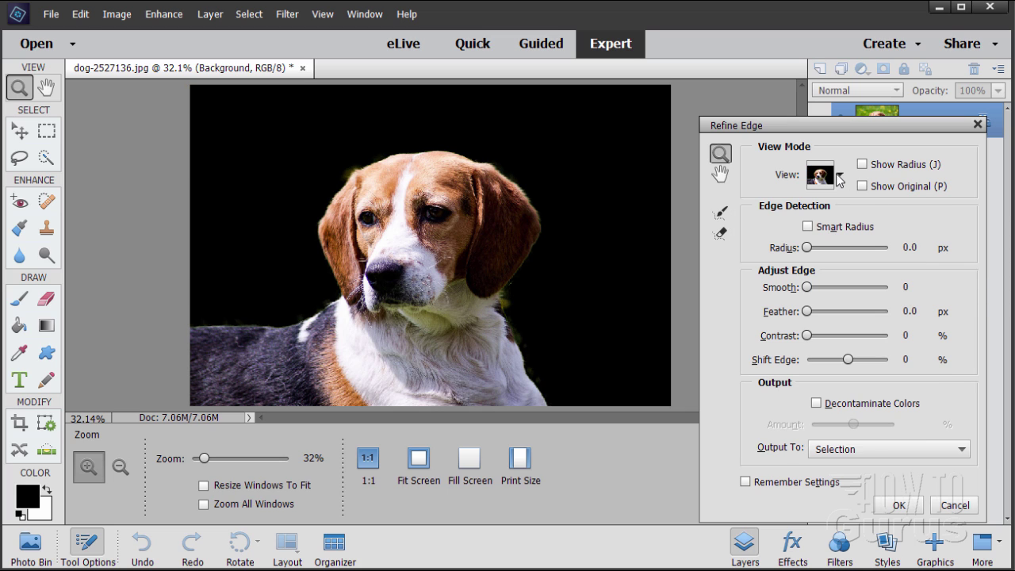
pyautogui.click(839, 178)
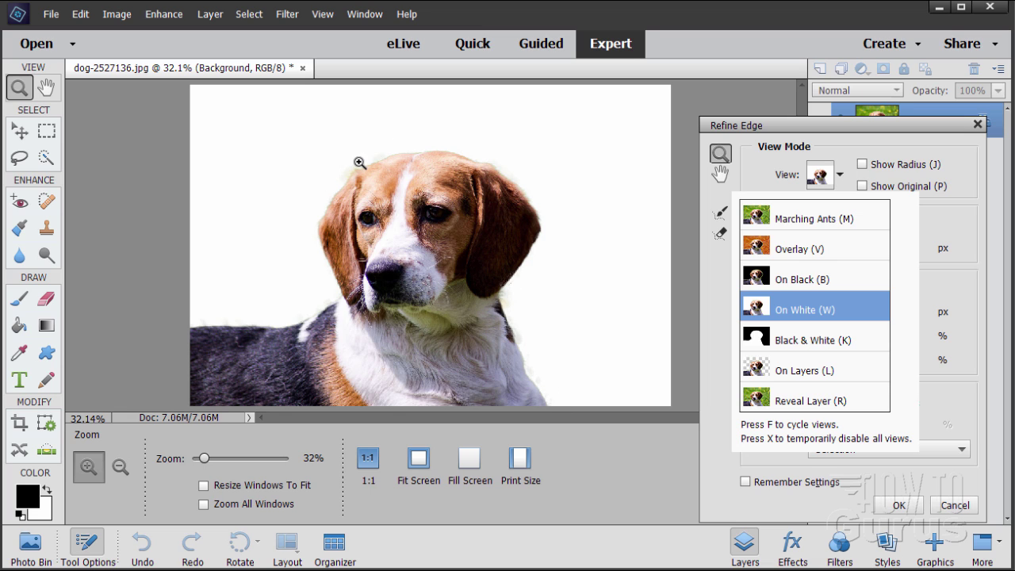
pyautogui.click(341, 197)
# - Zoom to 100% on the dog's eyes and forehead and raise edge Contrast to 7%
pyautogui.click(236, 335)
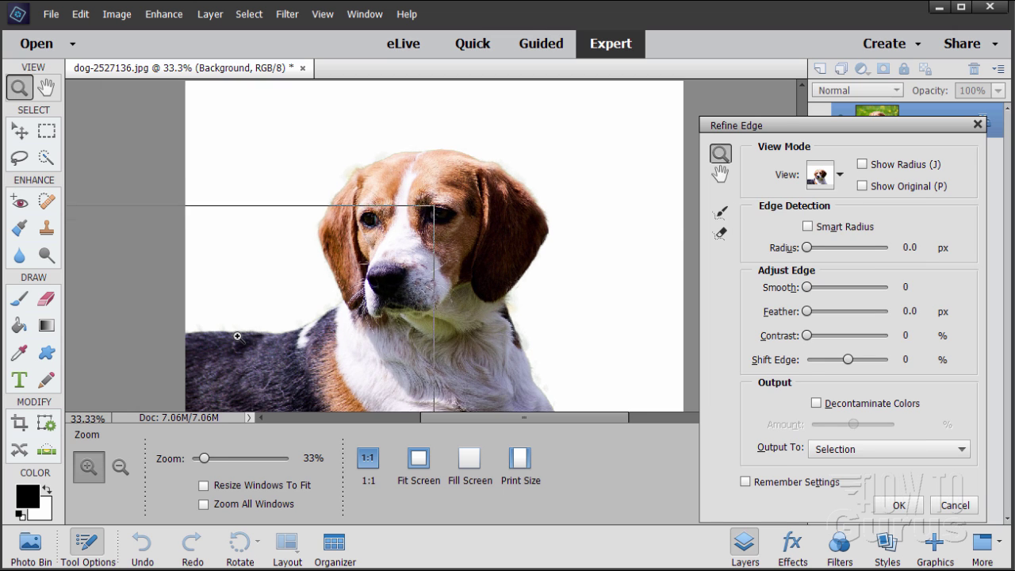
pyautogui.click(213, 340)
pyautogui.click(213, 341)
pyautogui.click(213, 341)
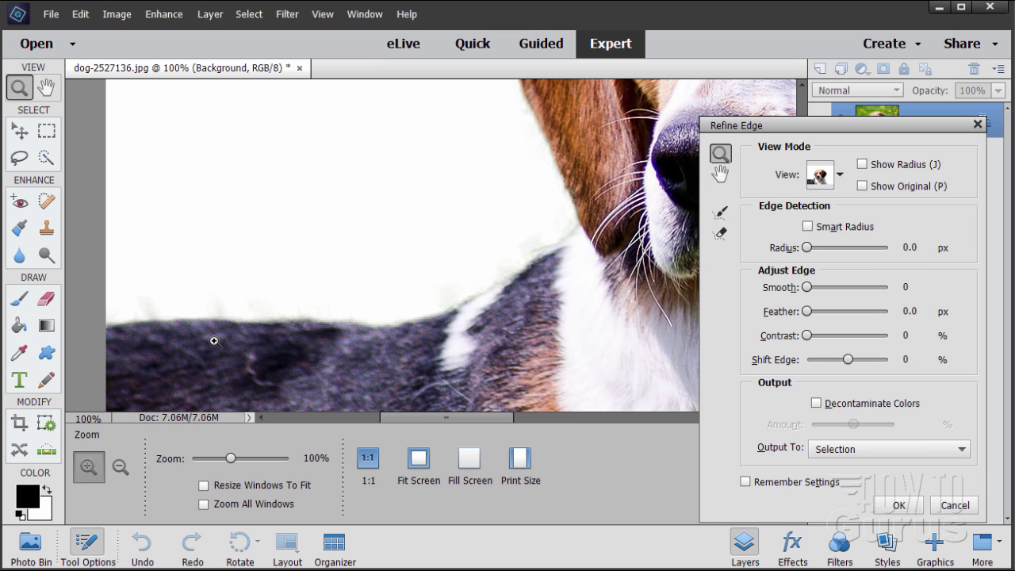
pyautogui.moveTo(460, 414); pyautogui.dragTo(476, 419)
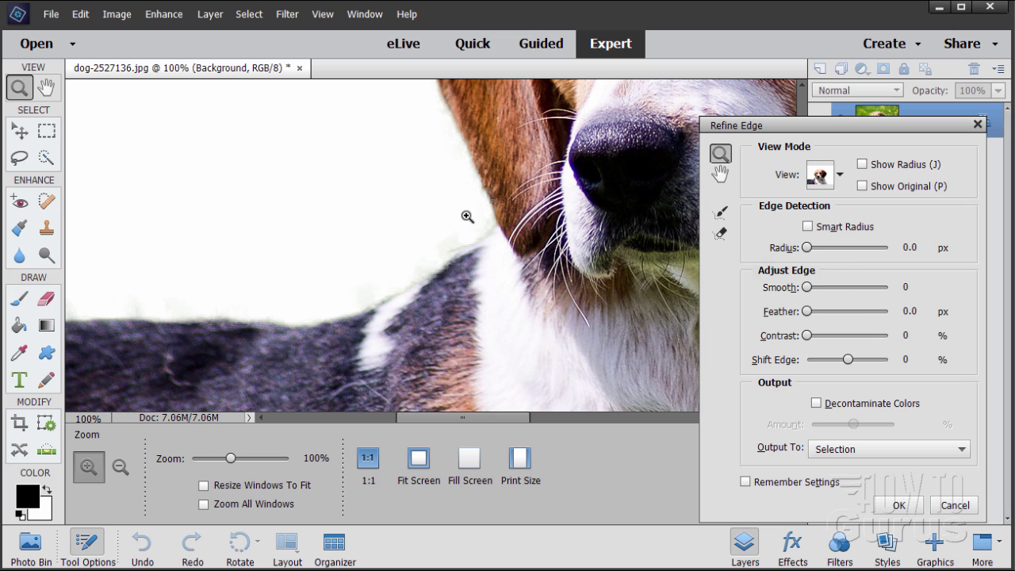
pyautogui.press('space')
pyautogui.moveTo(447, 143); pyautogui.dragTo(338, 242)
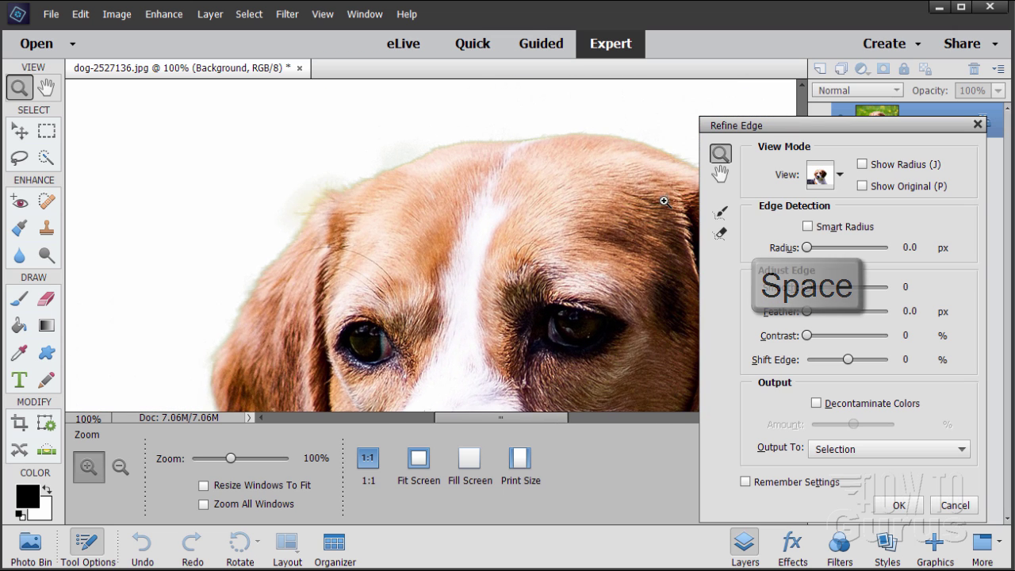
pyautogui.moveTo(807, 336); pyautogui.dragTo(831, 341)
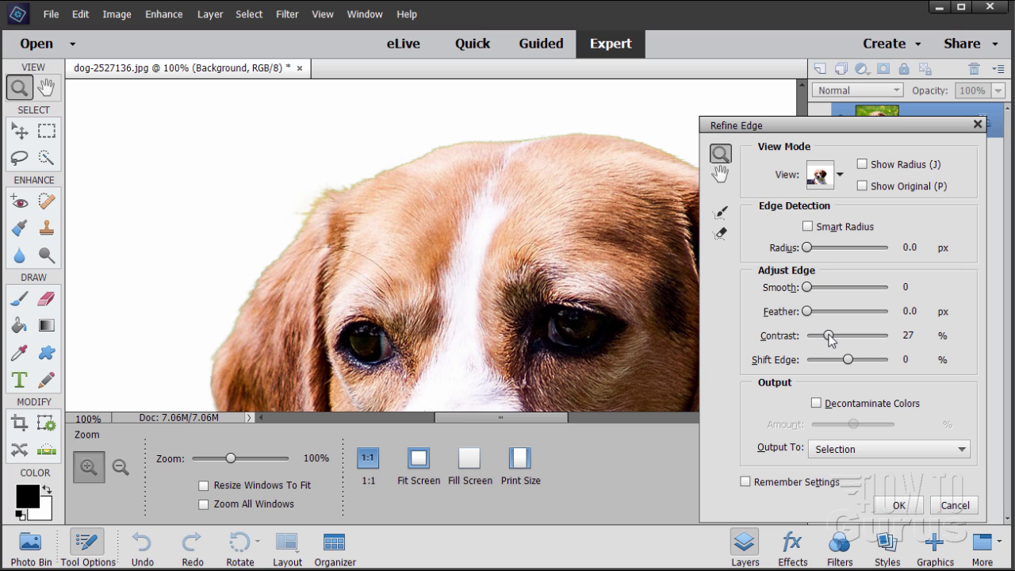
# - Refine the fur edges near the ear and down the chest with the Refine Radius brush
pyautogui.press('space')
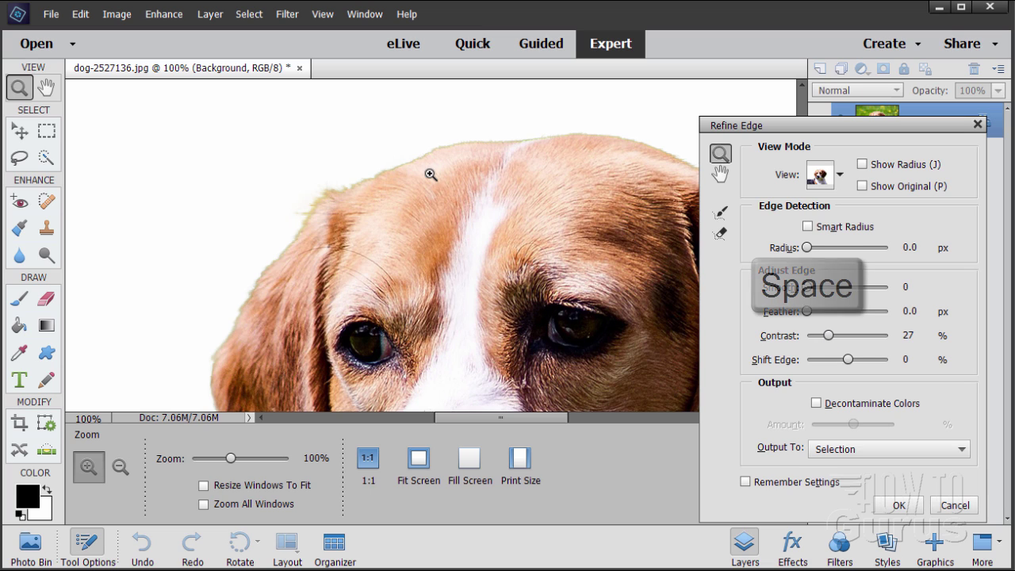
pyautogui.moveTo(606, 249); pyautogui.dragTo(506, 301)
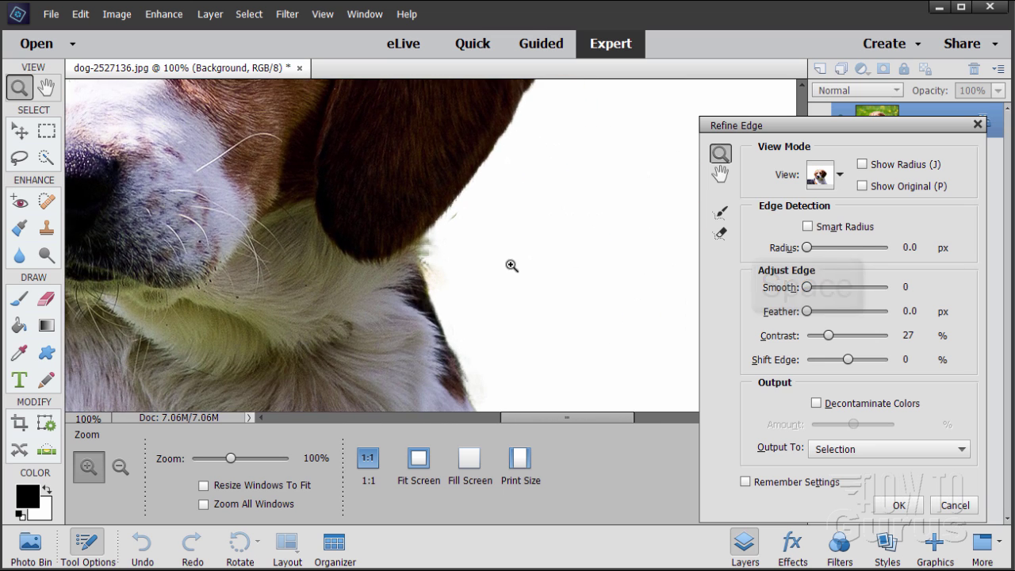
pyautogui.click(721, 212)
pyautogui.moveTo(461, 218); pyautogui.dragTo(456, 294)
pyautogui.moveTo(521, 333); pyautogui.dragTo(479, 234)
pyautogui.moveTo(417, 170)
pyautogui.mouseDown()
pyautogui.moveTo(399, 167)
pyautogui.moveTo(402, 184)
pyautogui.mouseUp()
pyautogui.moveTo(431, 256); pyautogui.dragTo(421, 251)
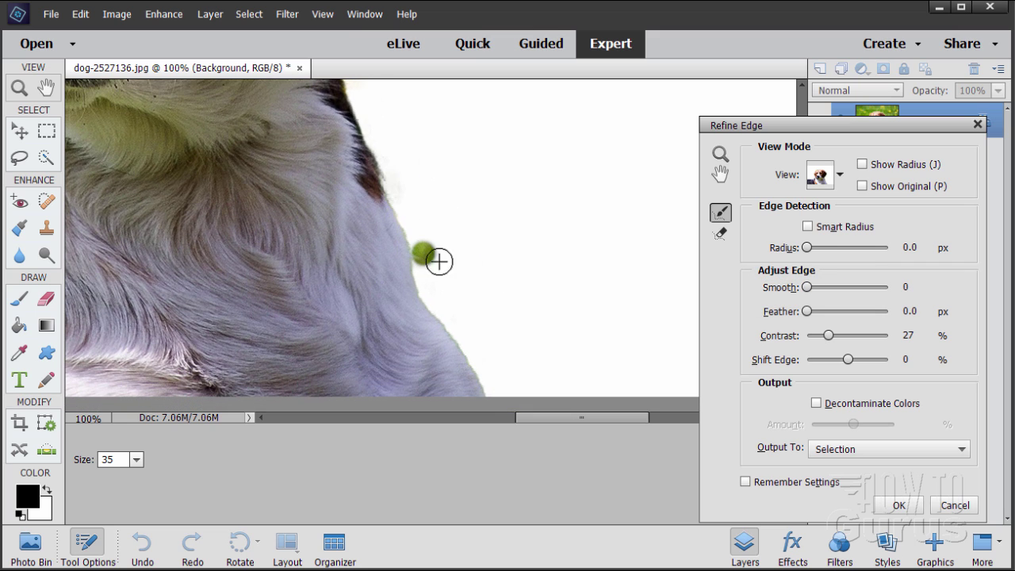
pyautogui.moveTo(495, 231); pyautogui.dragTo(523, 283)
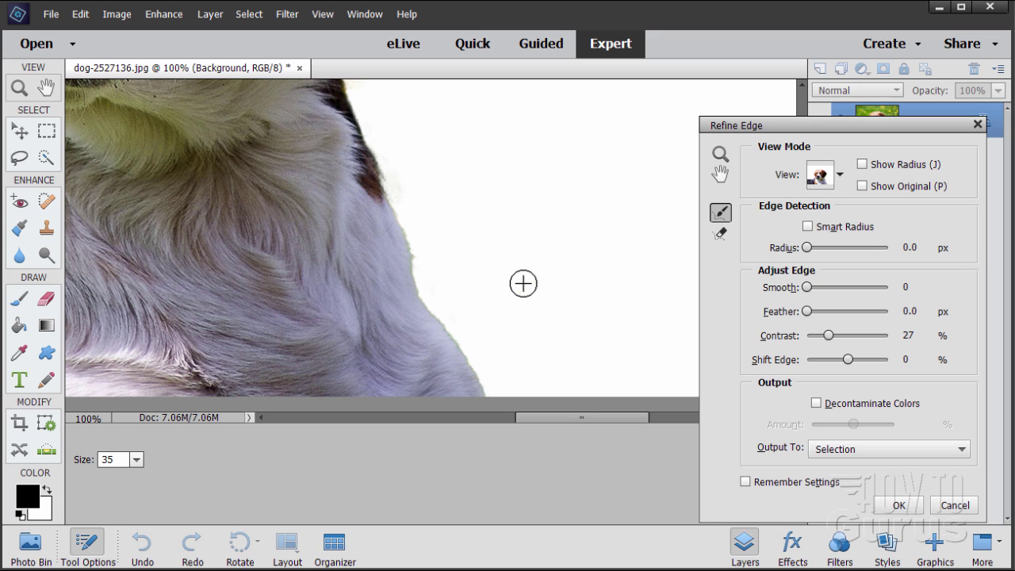
# - Refine the fur edge along the dog's back, then pan up to the head and nose
pyautogui.press('space')
pyautogui.moveTo(540, 361)
pyautogui.mouseDown()
pyautogui.moveTo(539, 213)
pyautogui.moveTo(655, 340)
pyautogui.moveTo(469, 272)
pyautogui.moveTo(257, 260)
pyautogui.moveTo(419, 268)
pyautogui.mouseUp()
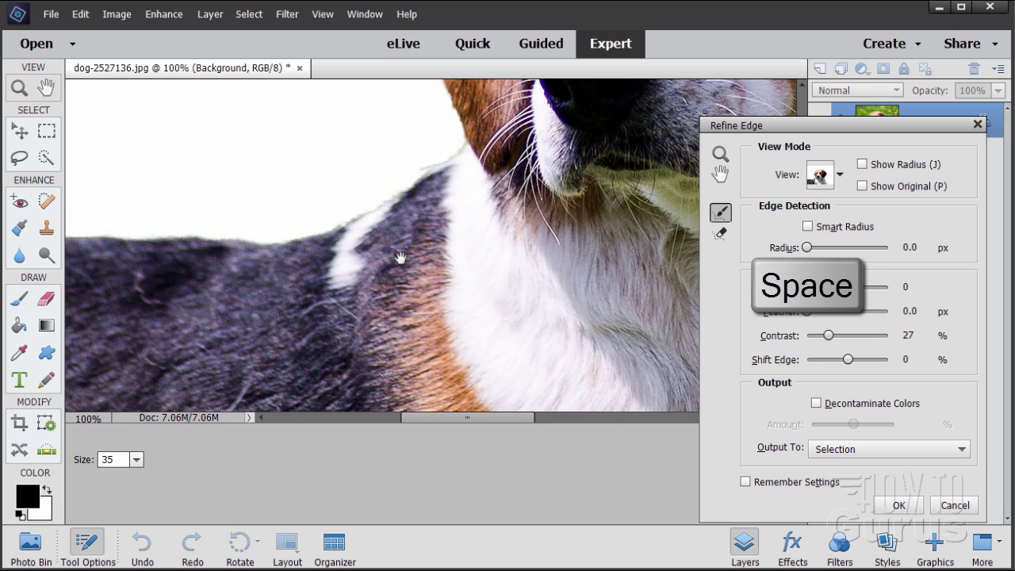
pyautogui.moveTo(361, 247); pyautogui.dragTo(403, 265)
pyautogui.moveTo(494, 158)
pyautogui.mouseDown()
pyautogui.moveTo(465, 177)
pyautogui.moveTo(437, 159)
pyautogui.mouseUp()
pyautogui.moveTo(438, 198); pyautogui.dragTo(387, 230)
pyautogui.press('space')
pyautogui.moveTo(196, 189); pyautogui.dragTo(267, 269)
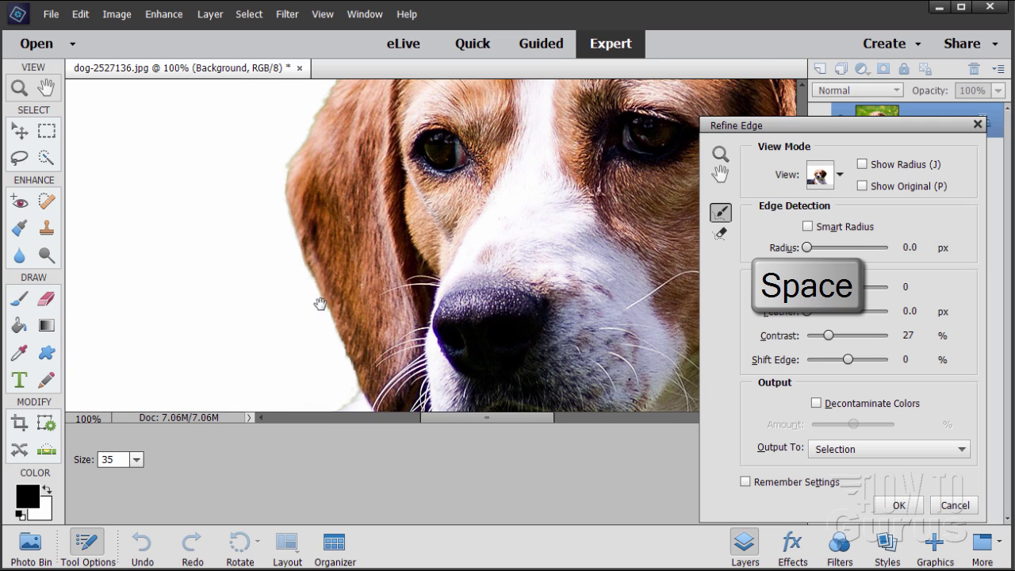
pyautogui.moveTo(264, 133)
pyautogui.mouseDown()
pyautogui.moveTo(205, 187)
pyautogui.moveTo(173, 254)
pyautogui.mouseUp()
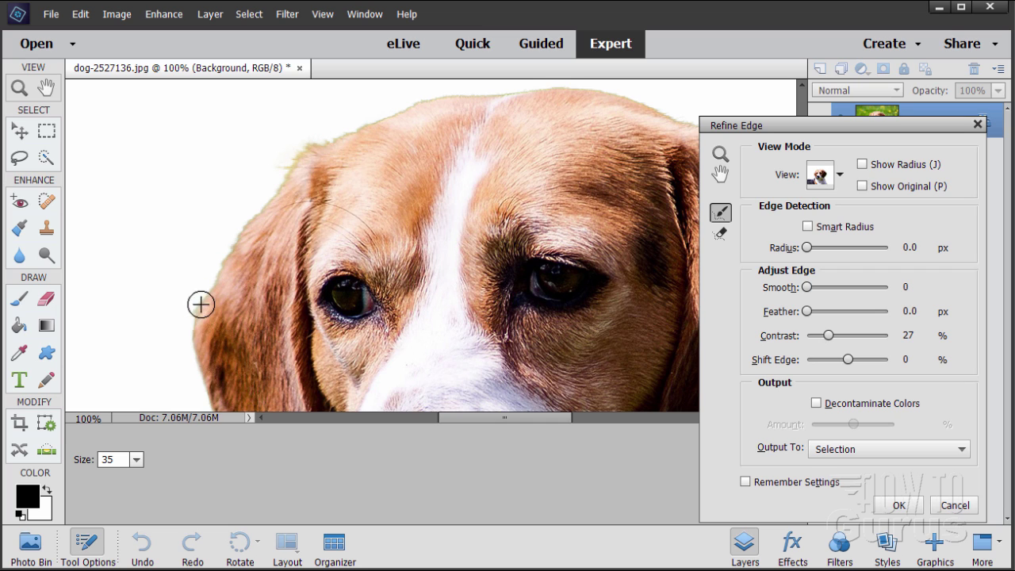
pyautogui.press('space')
pyautogui.moveTo(605, 138); pyautogui.dragTo(411, 190)
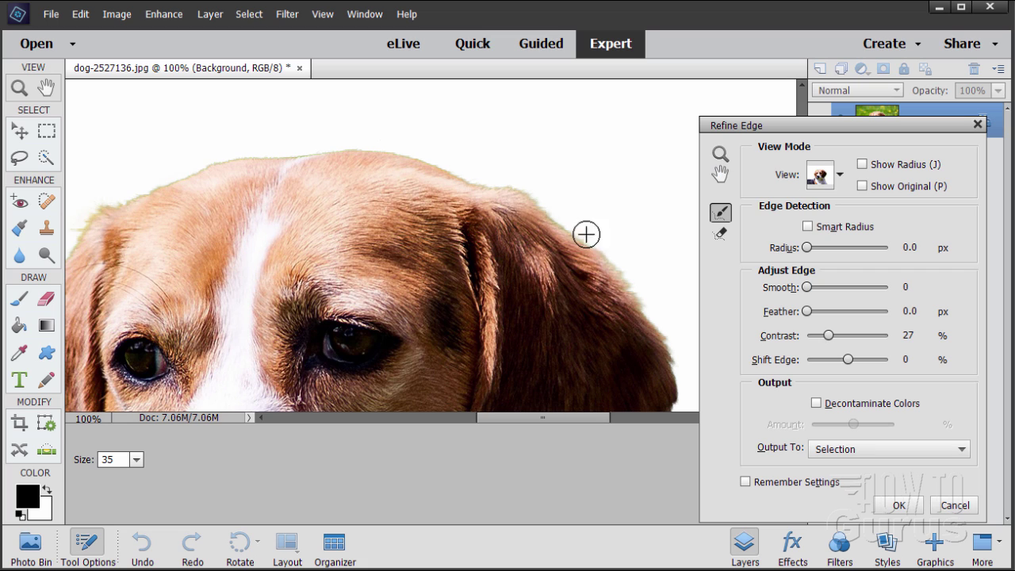
# - Preview the refined beagle On Black, then On White, ending in Overlay view against orange
pyautogui.click(840, 175)
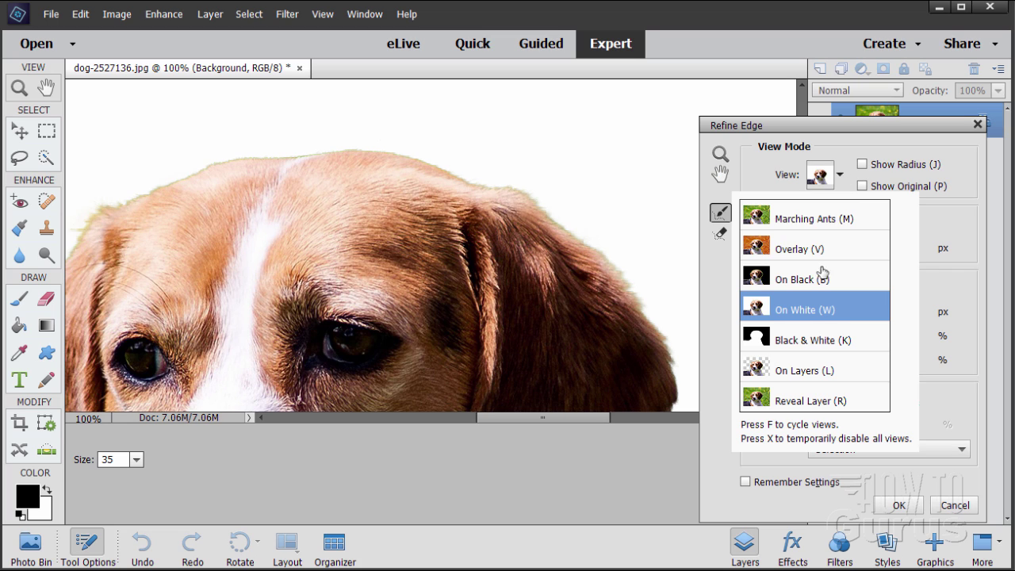
pyautogui.click(837, 186)
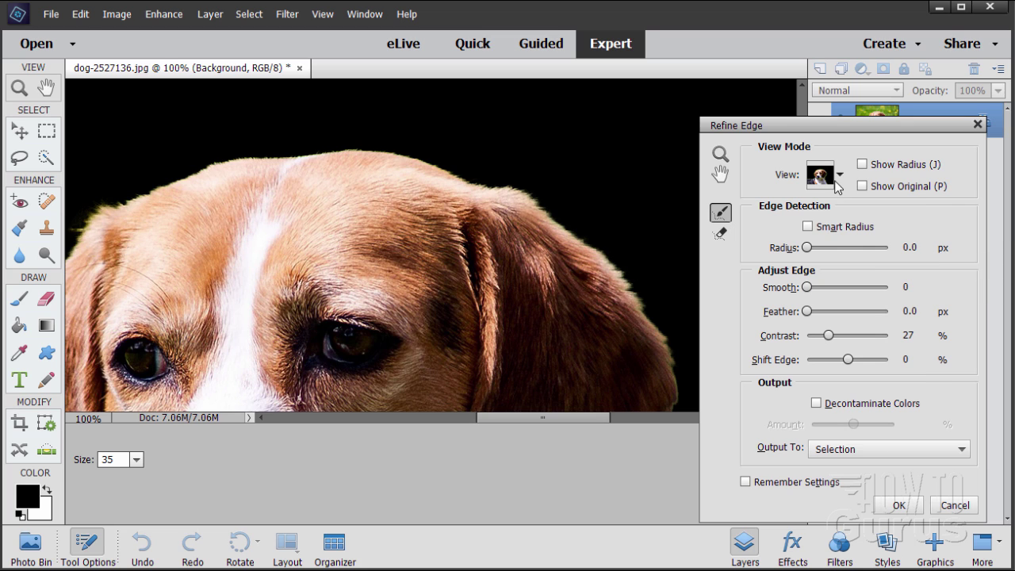
pyautogui.click(840, 176)
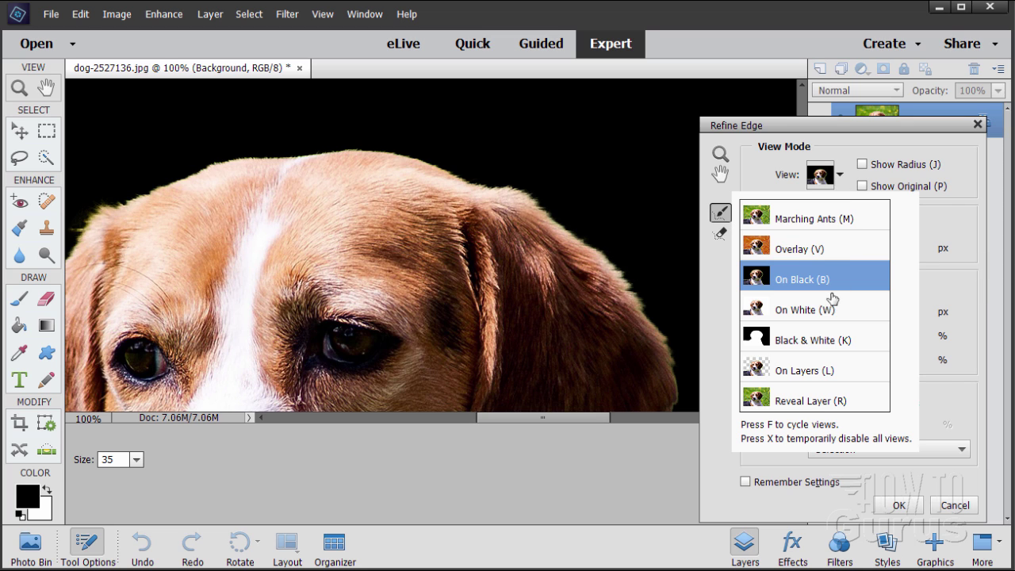
pyautogui.click(841, 177)
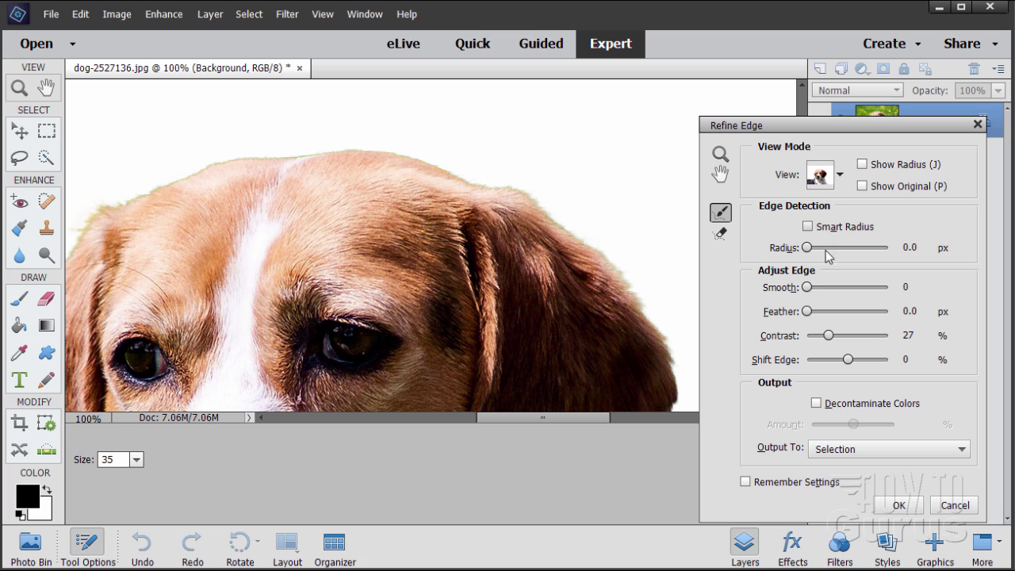
pyautogui.click(840, 178)
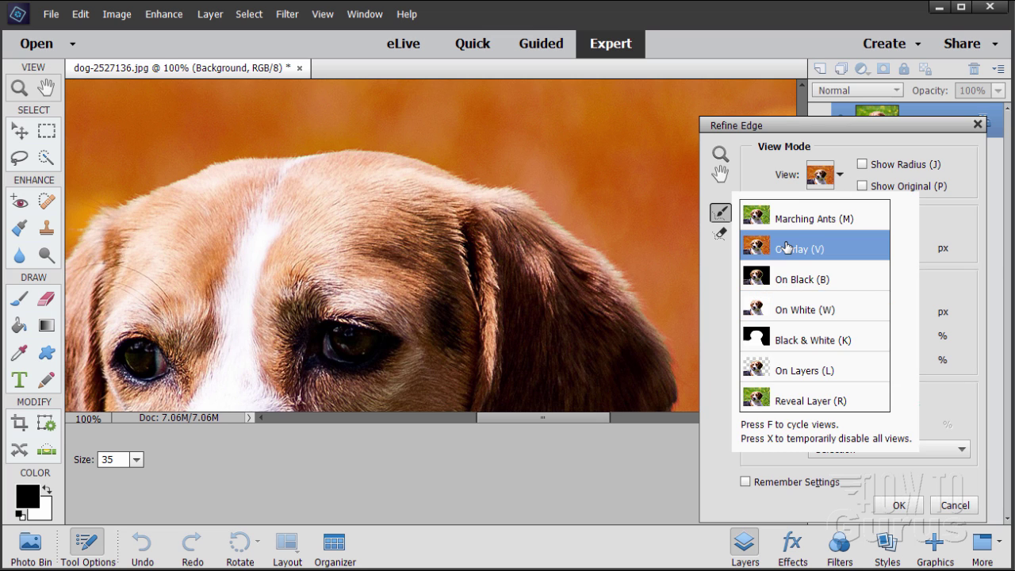
pyautogui.click(879, 480)
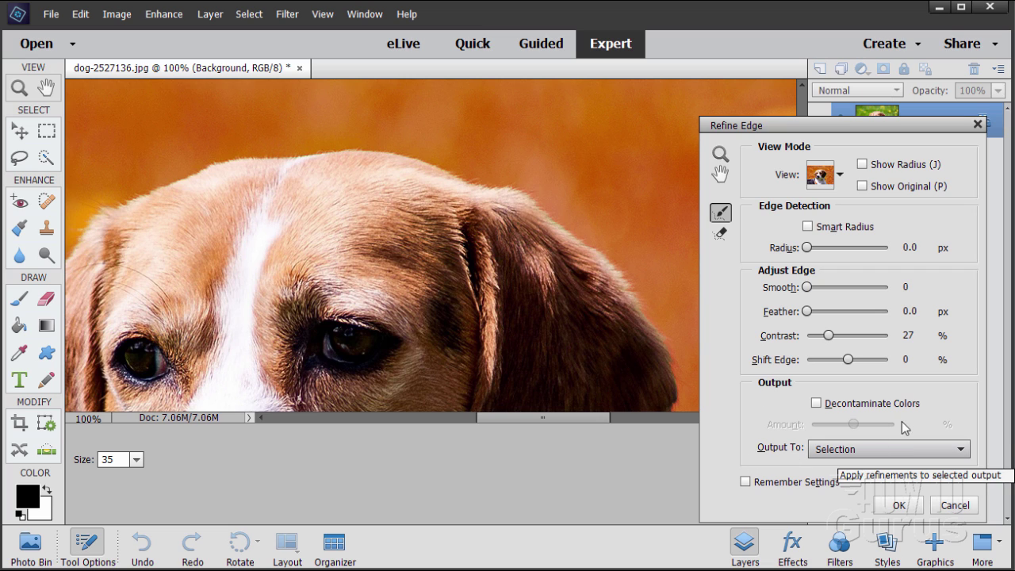
# - Apply the edge refinement with Decontaminate Colors, outputting to a new layer with layer mask
pyautogui.click(818, 403)
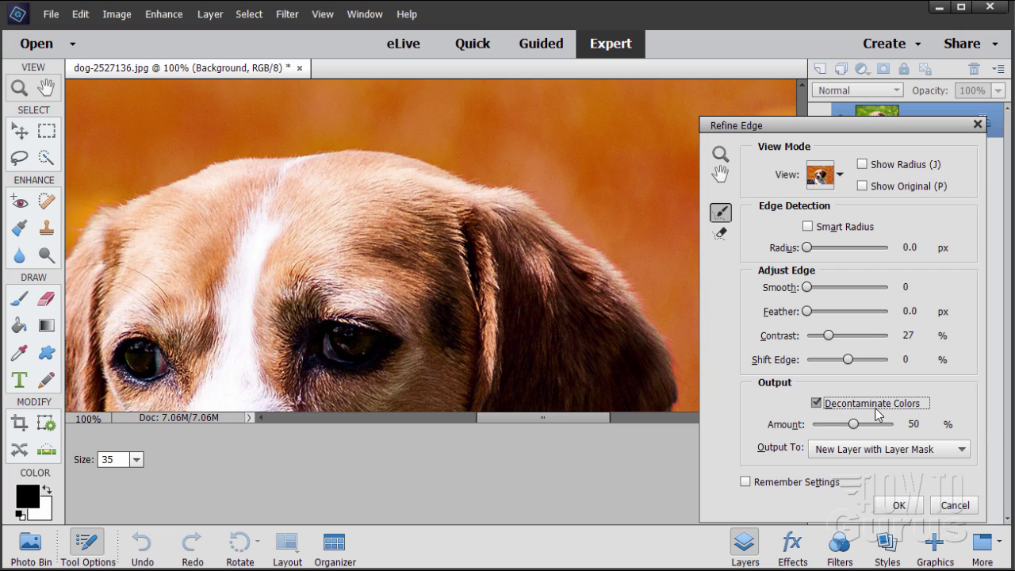
pyautogui.click(961, 450)
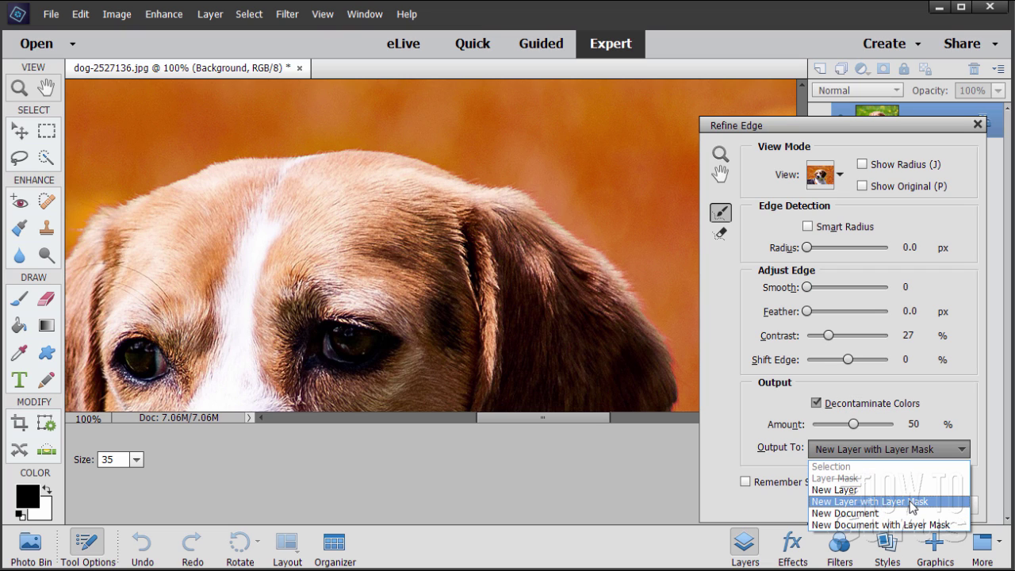
pyautogui.click(874, 502)
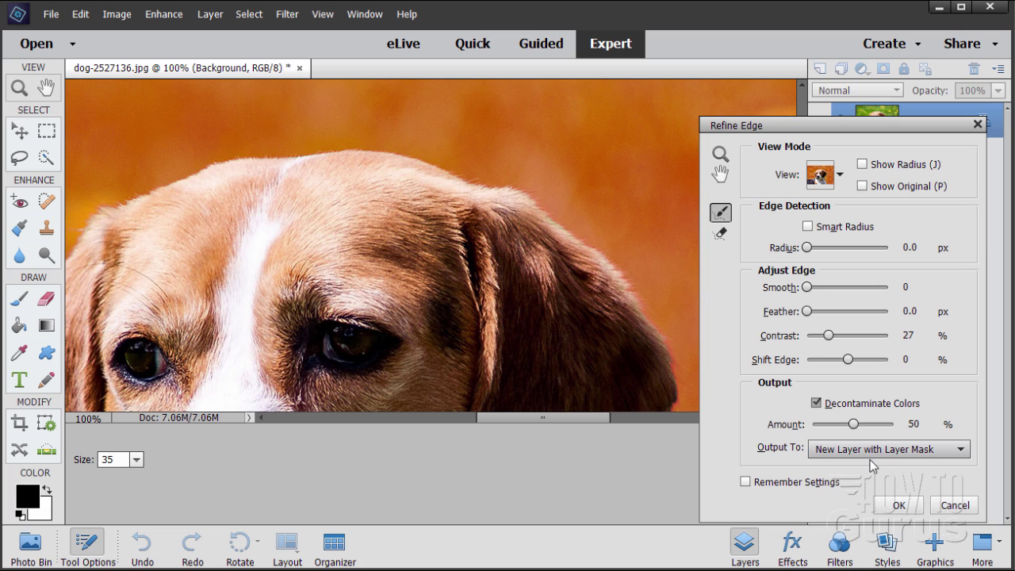
pyautogui.click(900, 505)
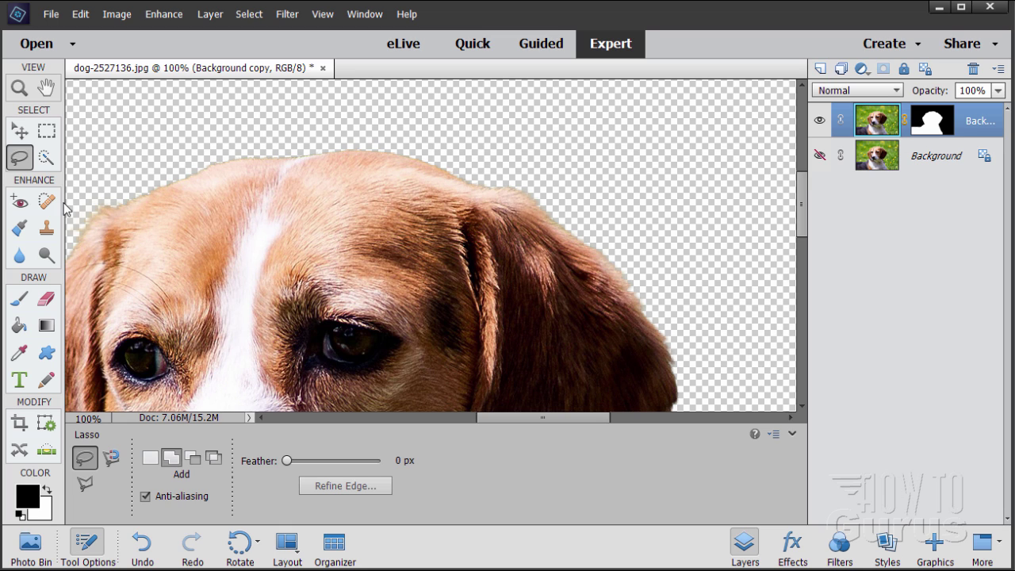
# - Fit the complete beagle cut-out to the screen and switch to the Move tool
pyautogui.click(19, 87)
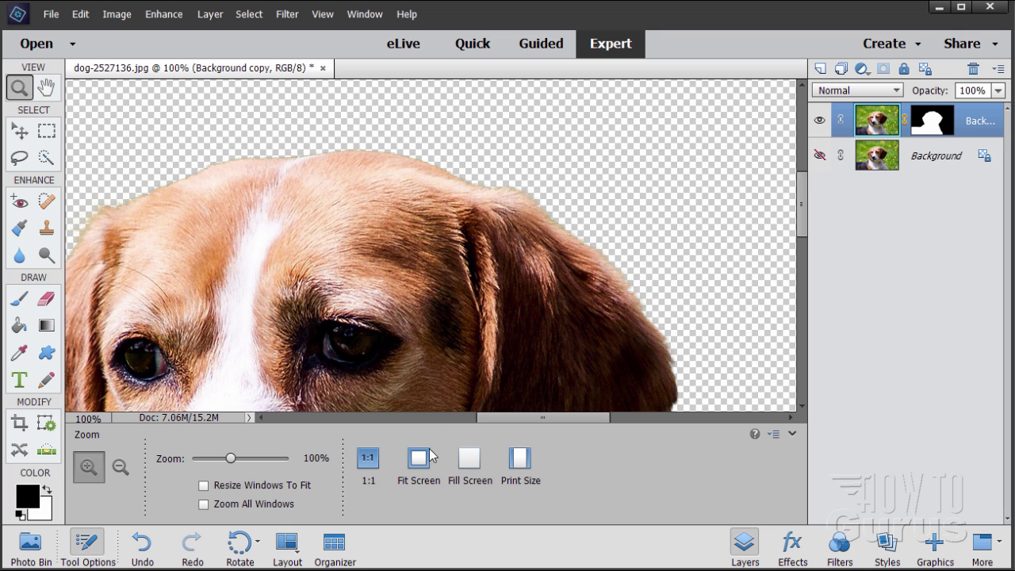
pyautogui.click(433, 450)
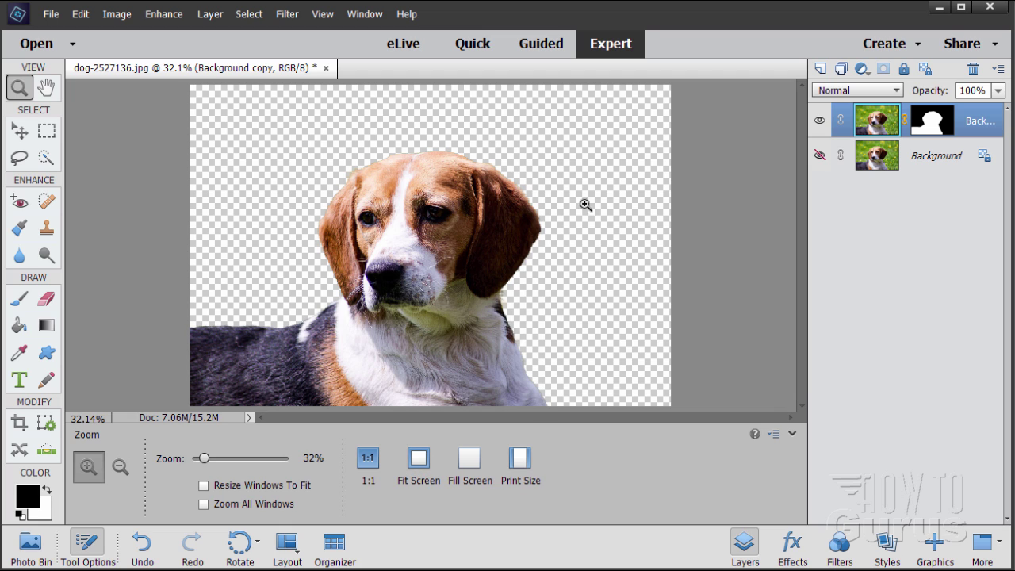
pyautogui.click(20, 132)
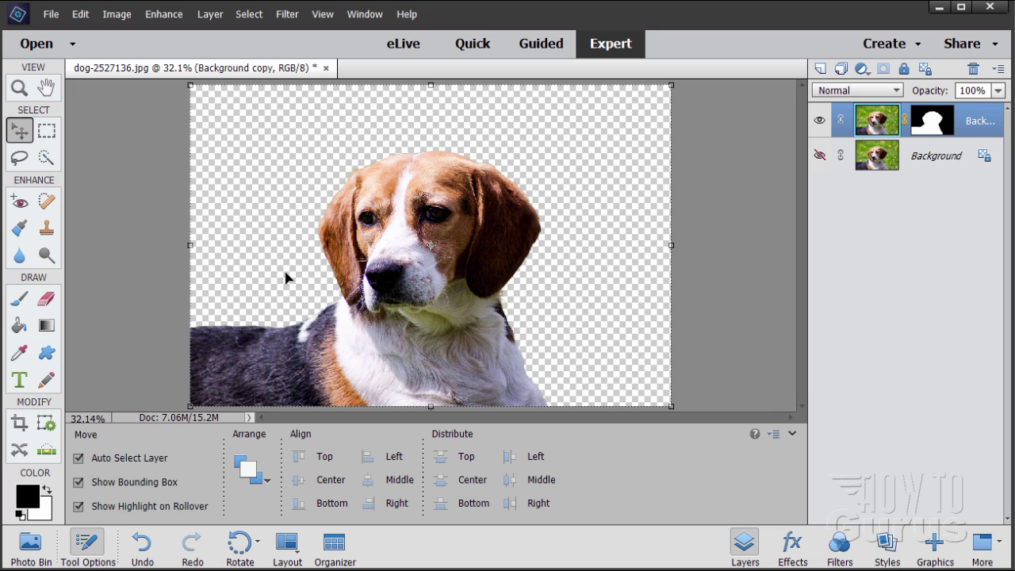
# - Open the recent hayden-valley image, copy it into the dog document as a layer, and close it
pyautogui.click(45, 18)
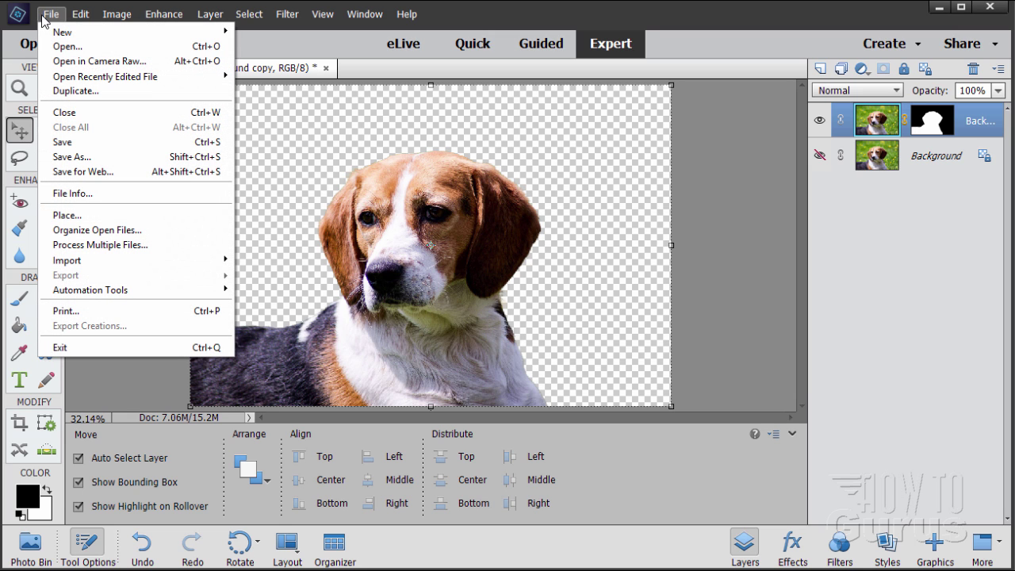
pyautogui.moveTo(97, 79)
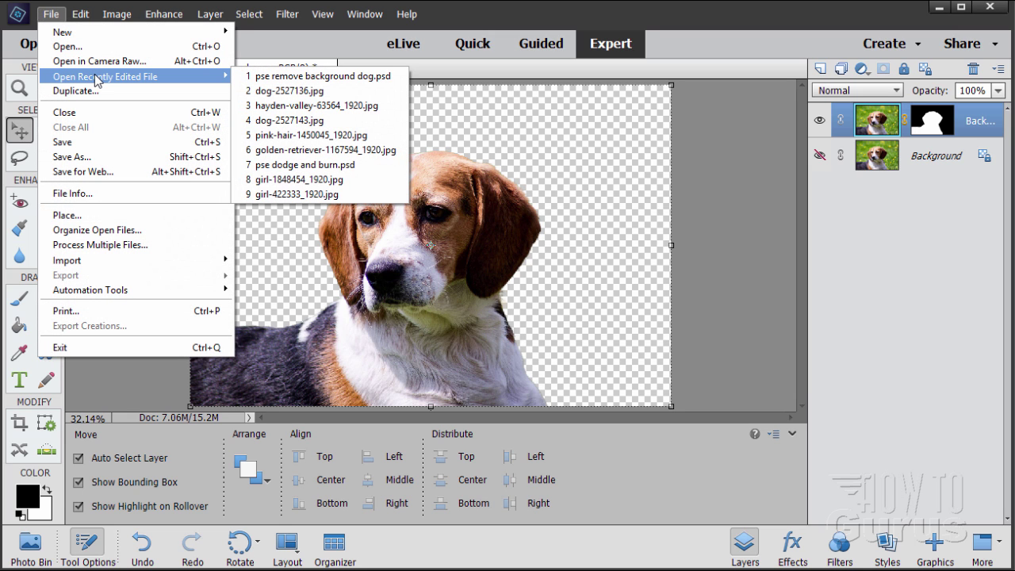
pyautogui.click(294, 108)
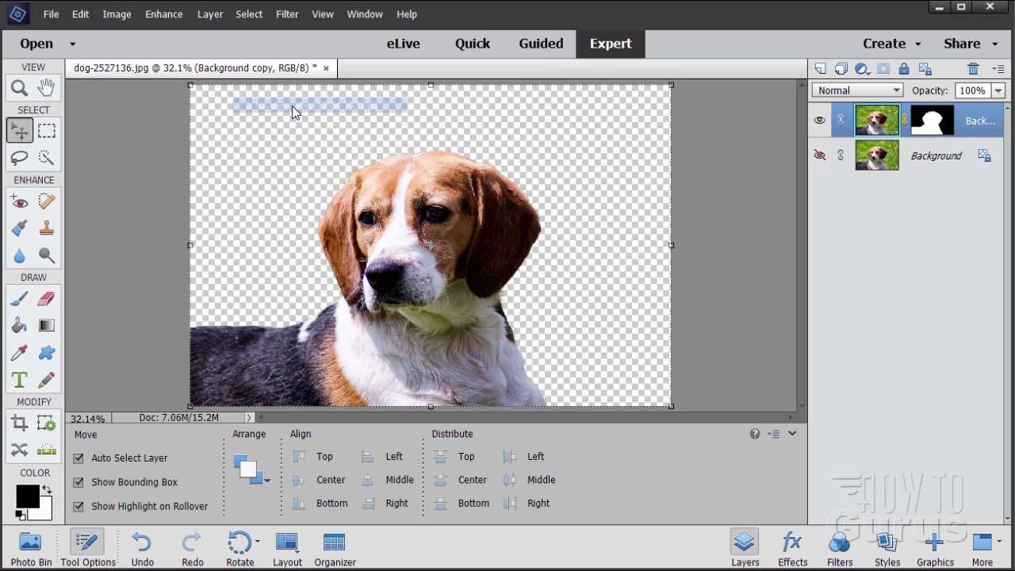
pyautogui.moveTo(431, 73); pyautogui.dragTo(857, 232)
pyautogui.moveTo(884, 125); pyautogui.dragTo(610, 151)
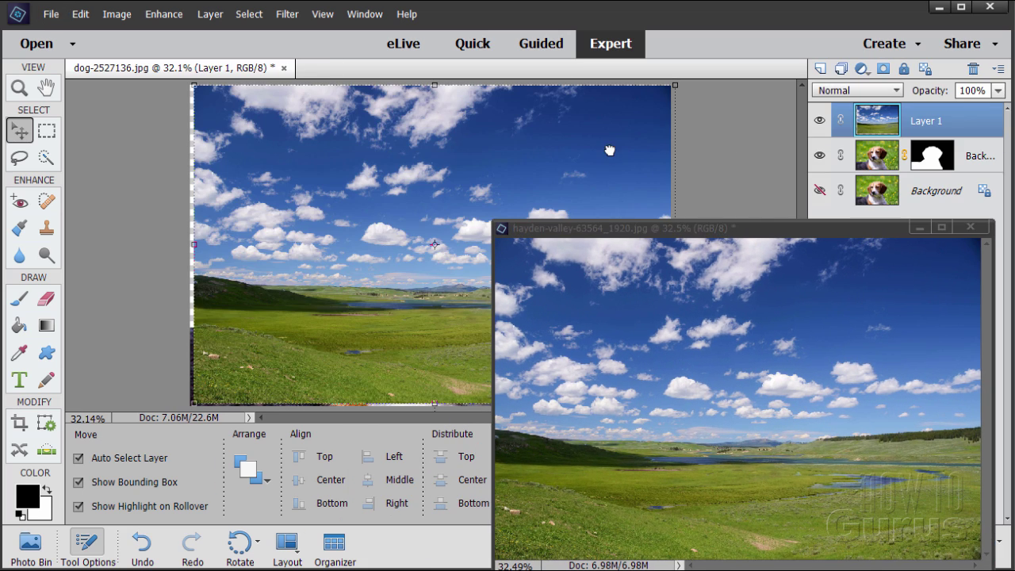
pyautogui.click(969, 228)
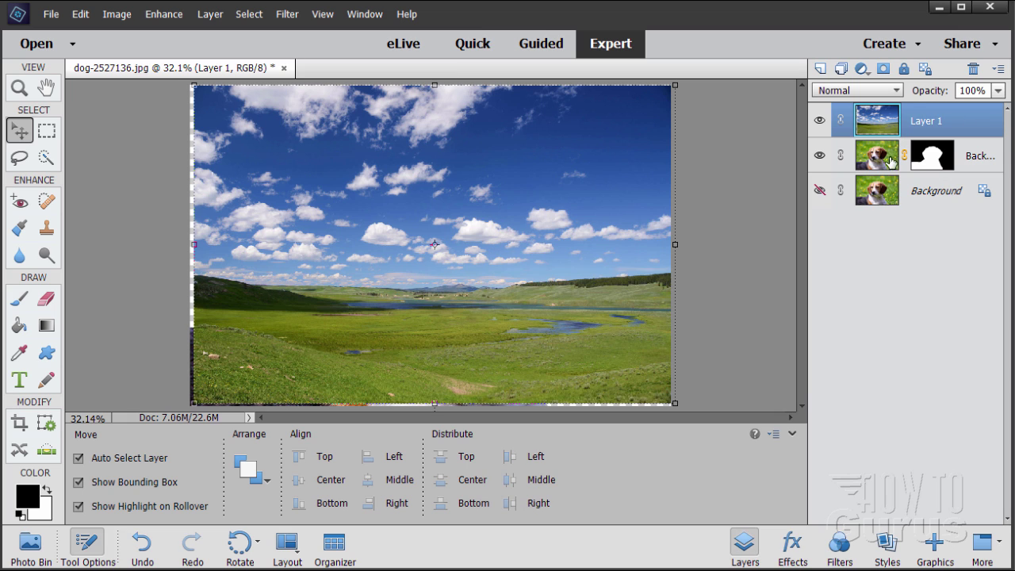
# - Scale the landscape up to cover the canvas and place the masked beagle layer above it
pyautogui.moveTo(193, 85); pyautogui.dragTo(183, 80)
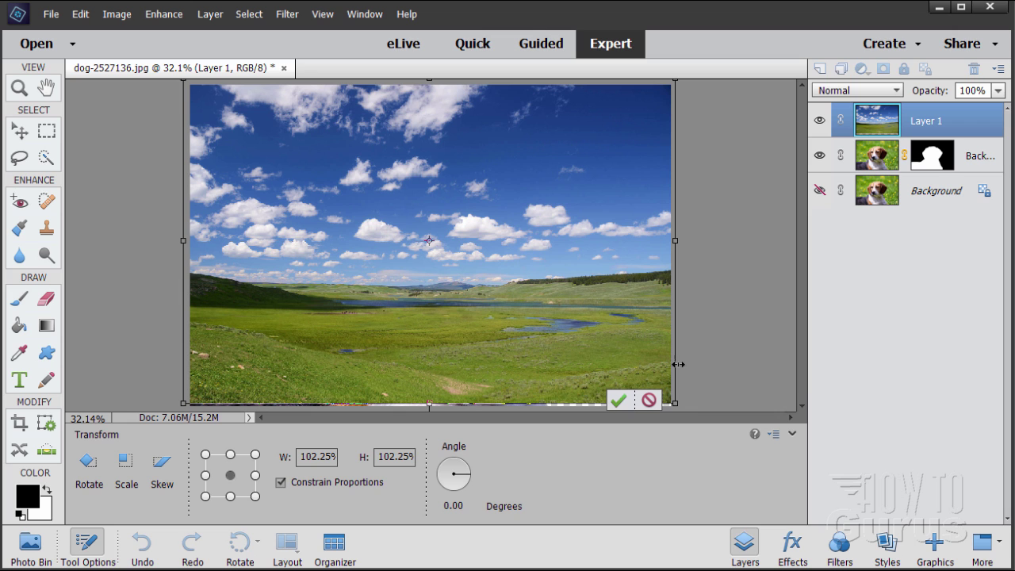
pyautogui.moveTo(675, 402); pyautogui.dragTo(683, 413)
pyautogui.click(625, 405)
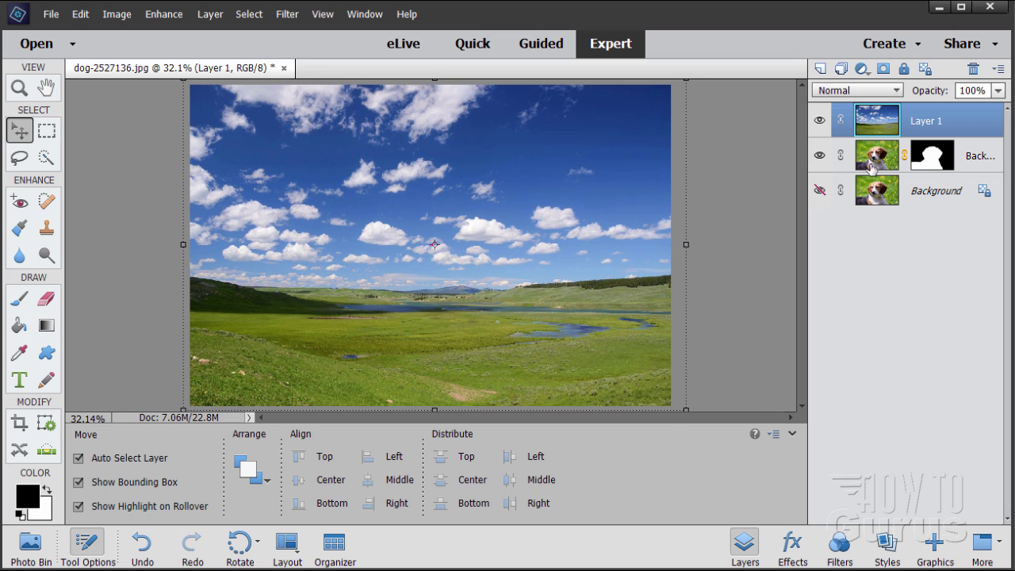
pyautogui.moveTo(909, 165); pyautogui.dragTo(905, 161)
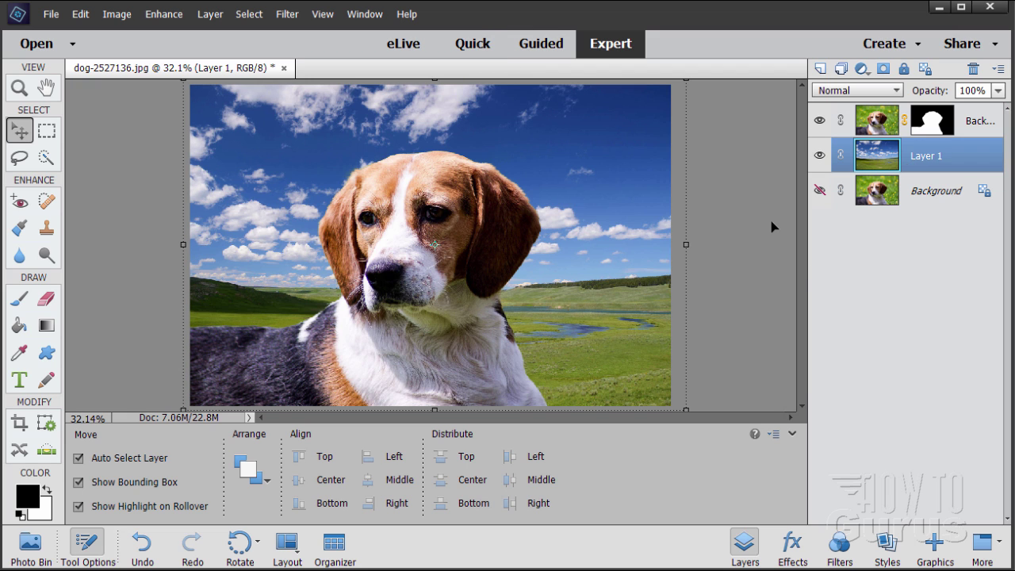
pyautogui.hotkey('alt', '[')
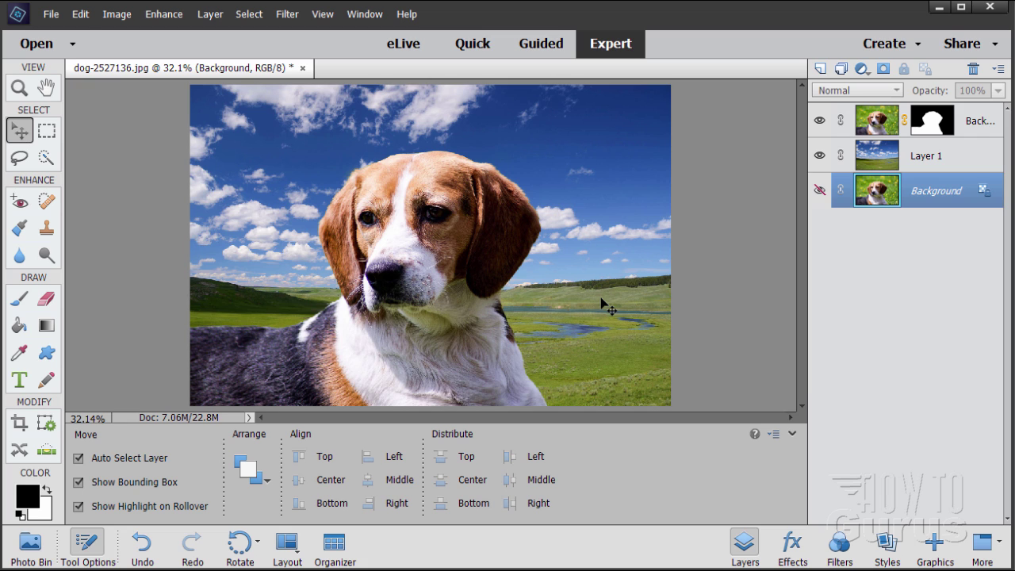
pyautogui.click(820, 156)
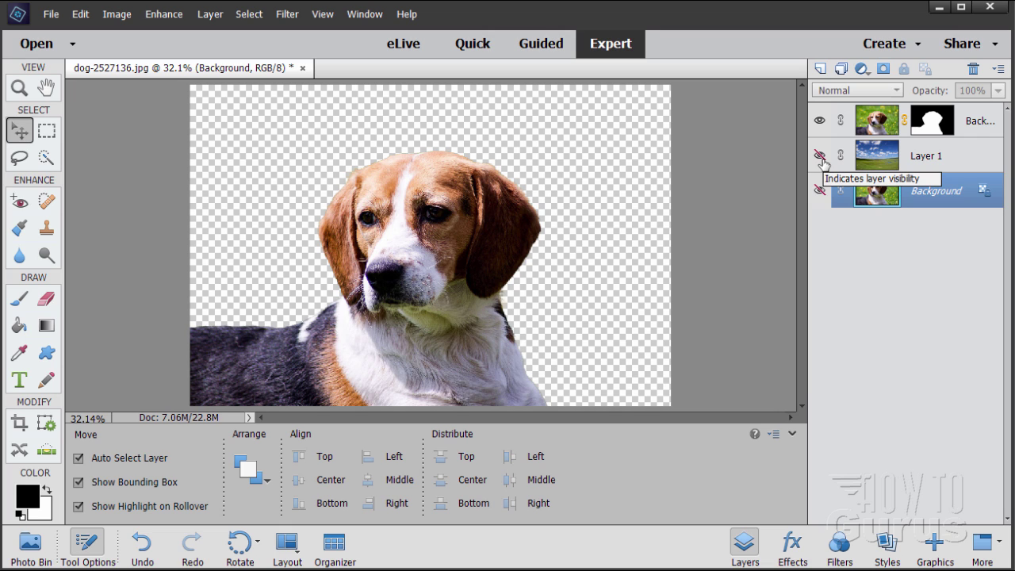
pyautogui.click(820, 155)
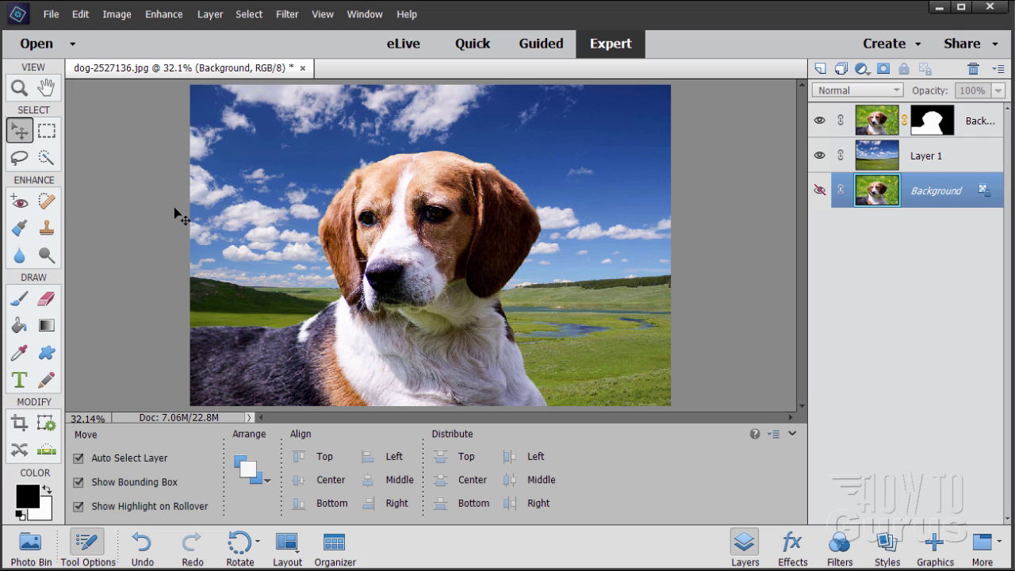
# - Open and close the recent pink-hair-1450045_1920.jpg image, then hide the landscape Layer 1
pyautogui.click(57, 17)
pyautogui.moveTo(100, 80)
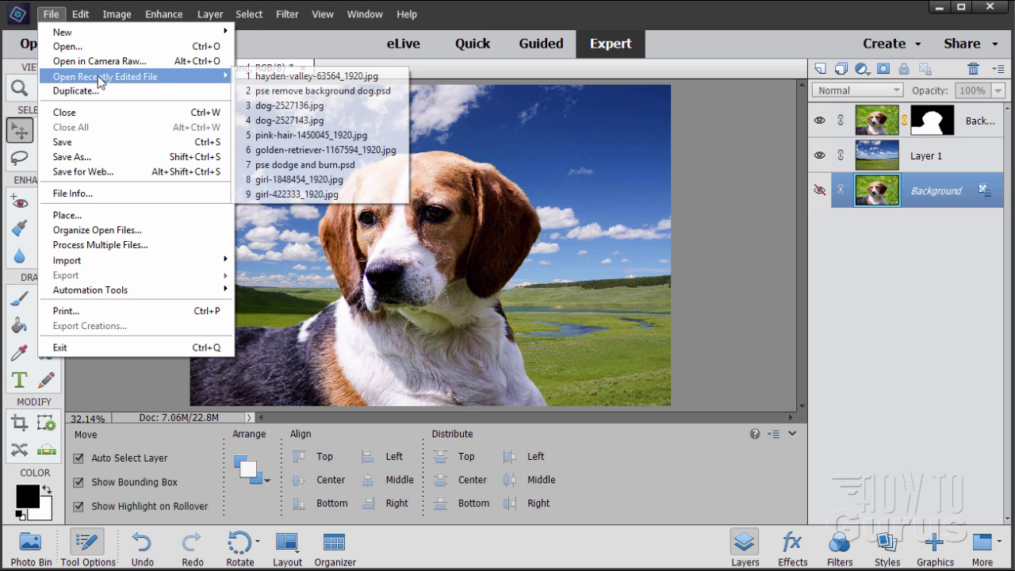
pyautogui.click(331, 135)
pyautogui.moveTo(380, 70); pyautogui.dragTo(487, 123)
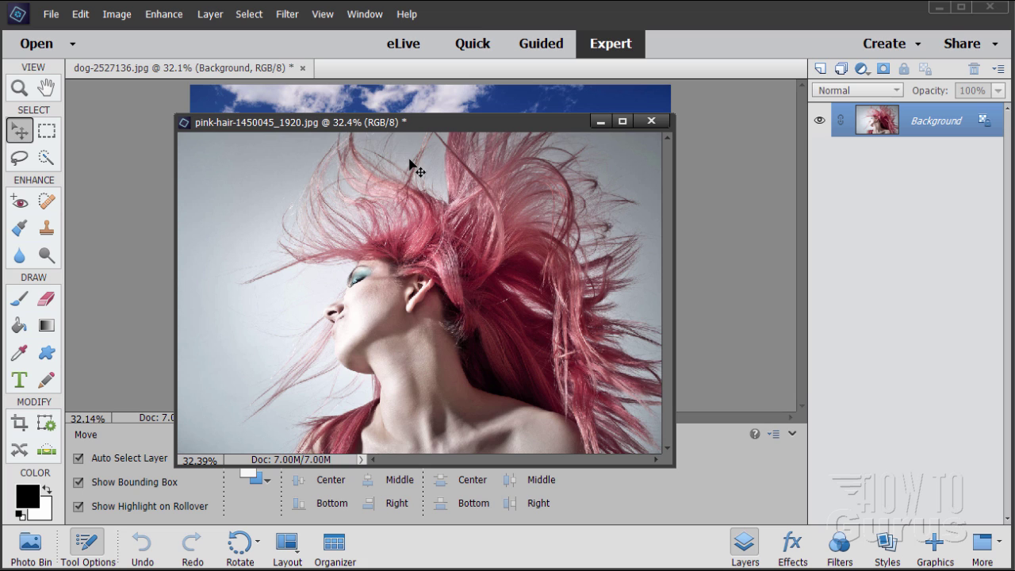
pyautogui.click(651, 122)
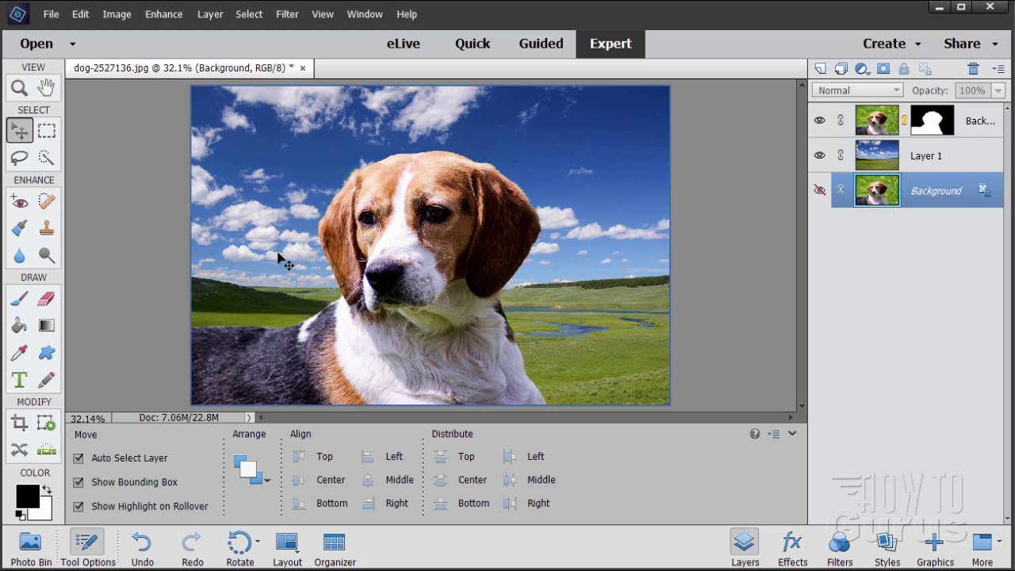
pyautogui.click(820, 156)
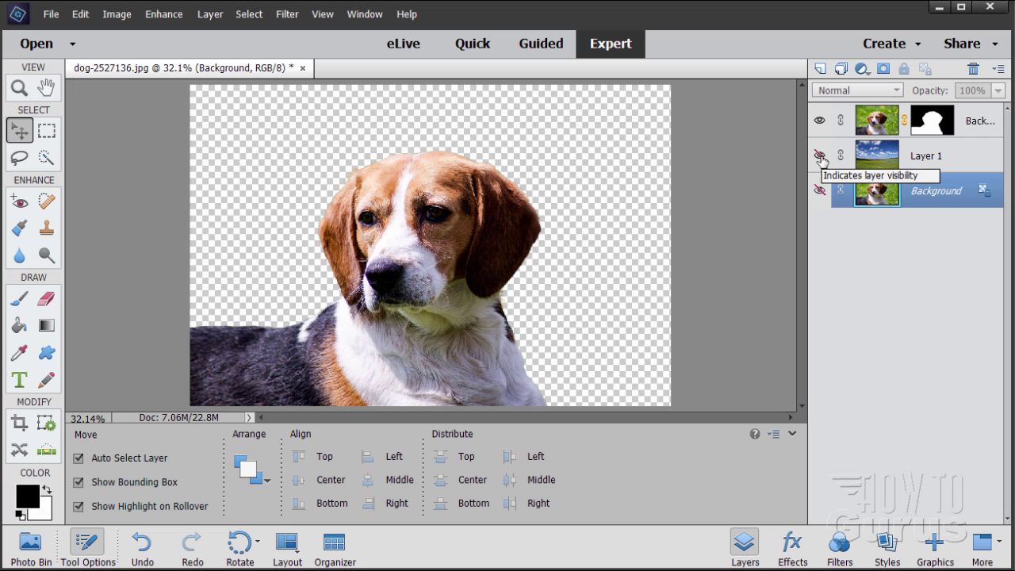